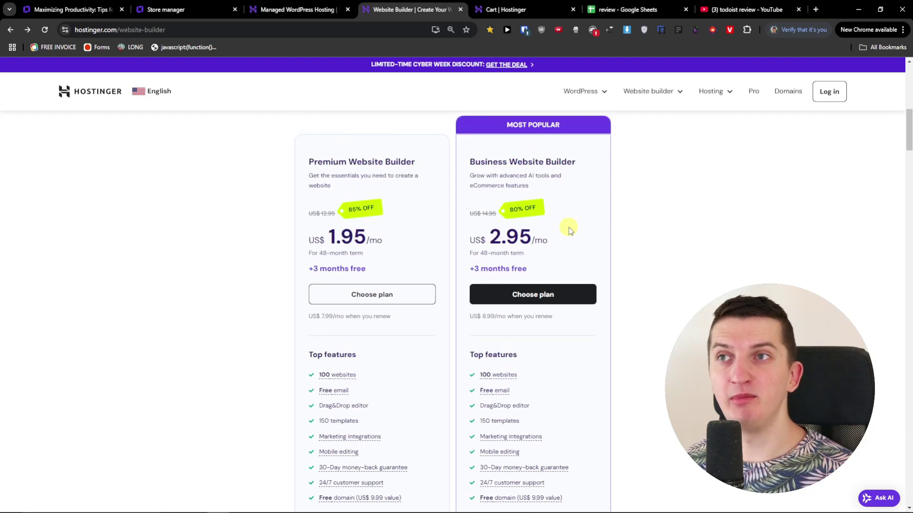
# - Compare the prices and features of the Premium and Business Website Builder plans
pyautogui.scroll(-6, 569, 227)
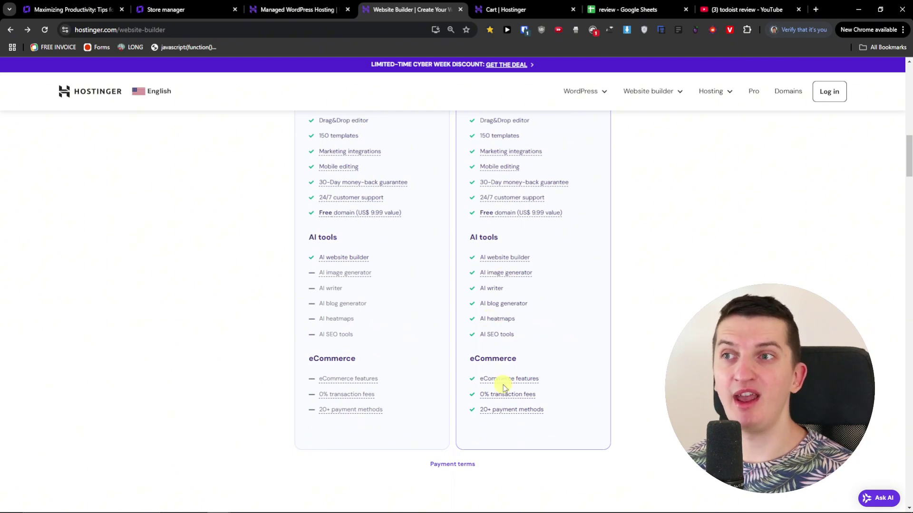
pyautogui.scroll(8, 504, 387)
pyautogui.moveTo(310, 266); pyautogui.dragTo(414, 258)
pyautogui.scroll(-2, 415, 259)
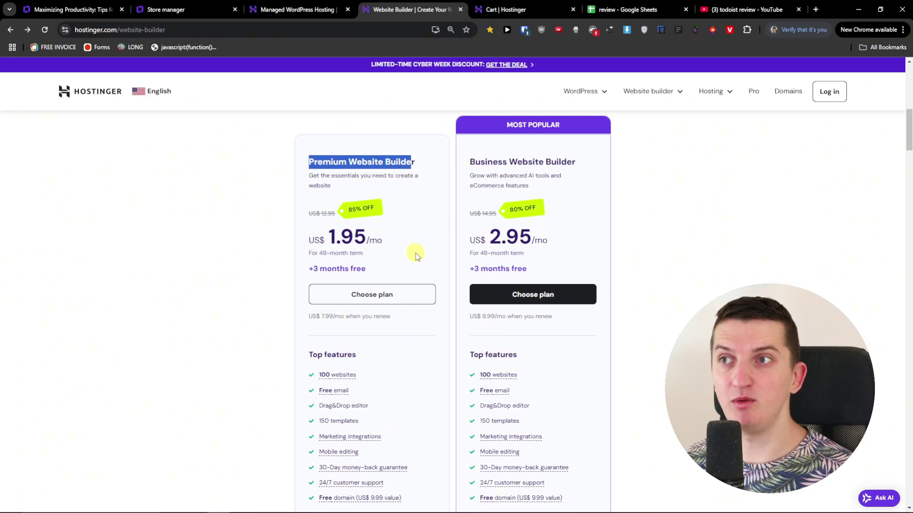
pyautogui.click(295, 152)
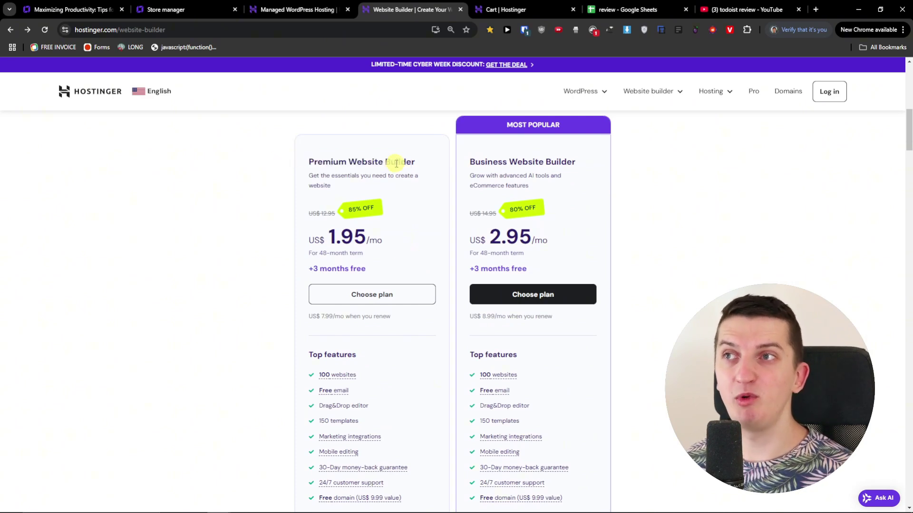
# - Switch to the cart and set the Premium Website Builder period to 24 months
pyautogui.click(505, 9)
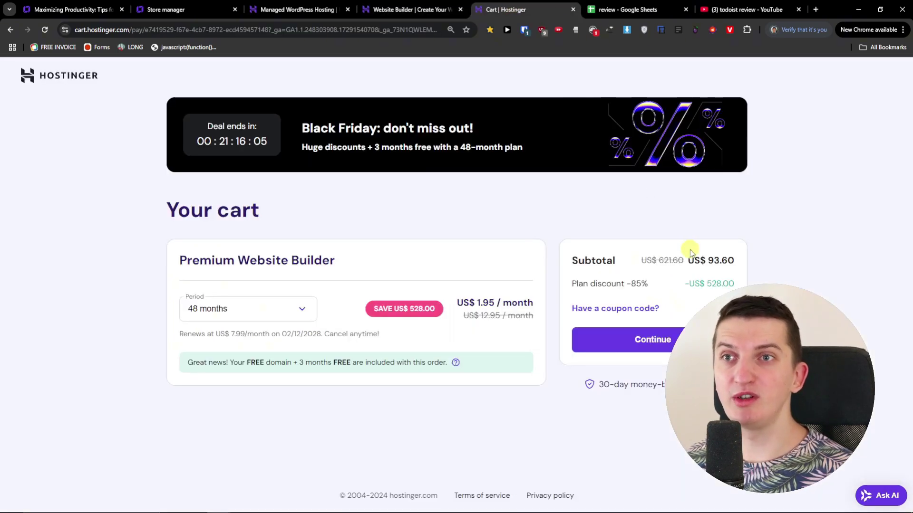
pyautogui.click(228, 317)
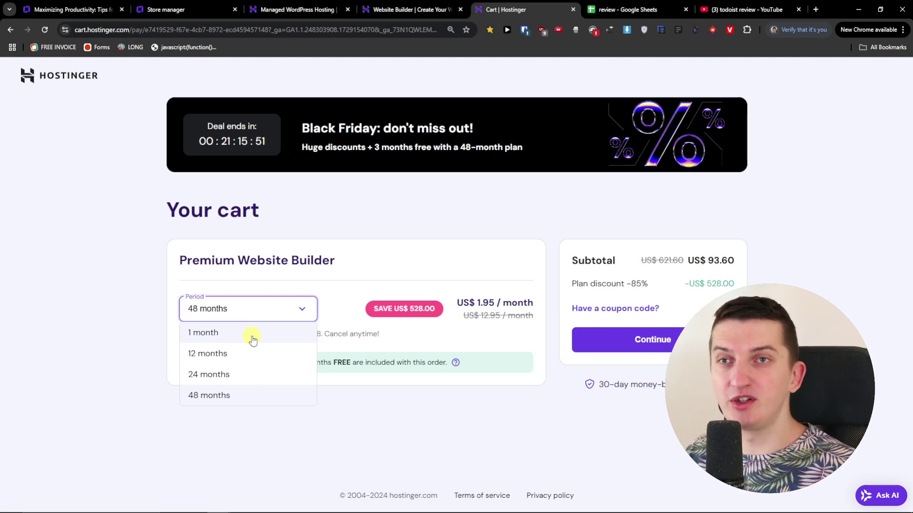
pyautogui.click(233, 377)
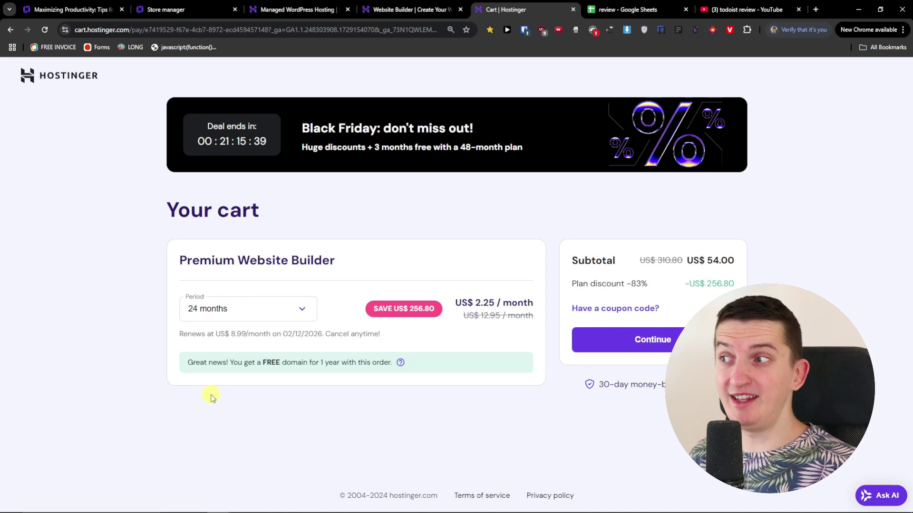
# - Apply the coupon code MARCUS to the cart and check the discounted subtotal
pyautogui.click(646, 308)
pyautogui.click(632, 332)
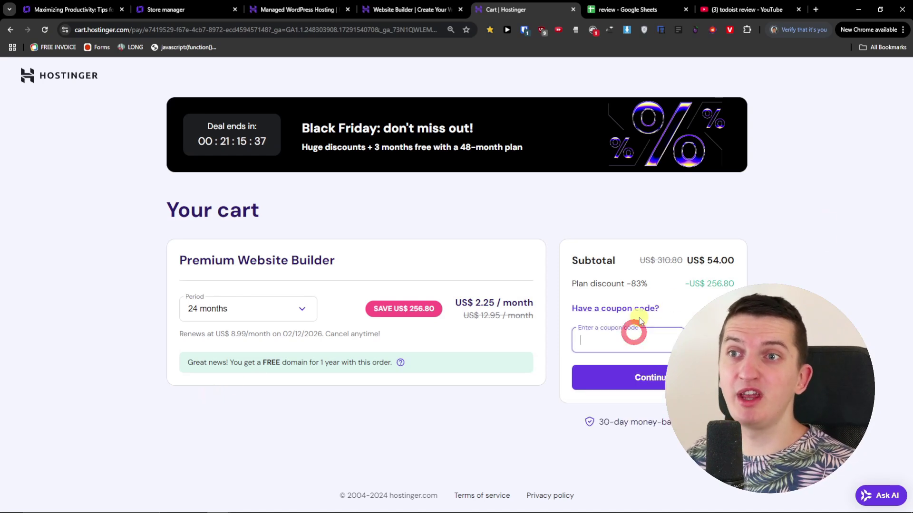
pyautogui.write('MARCUS')
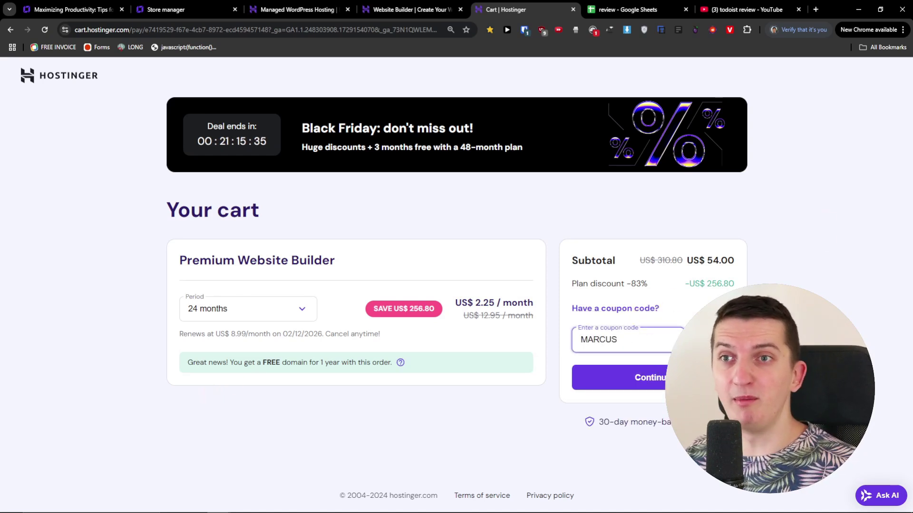
pyautogui.press('Return')
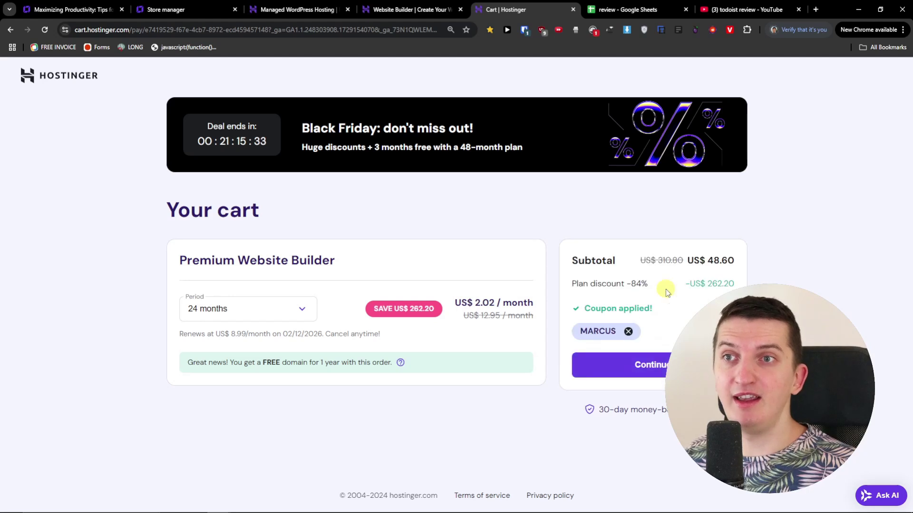
pyautogui.moveTo(700, 260); pyautogui.dragTo(759, 259)
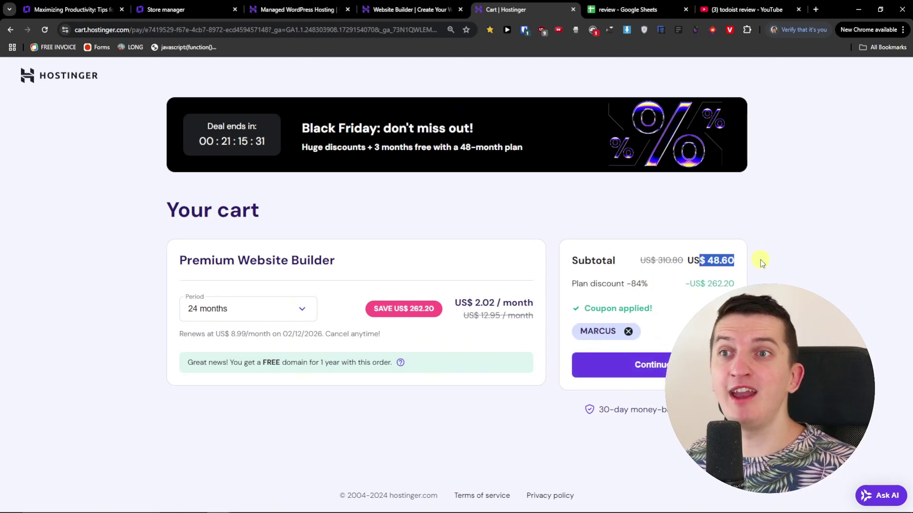
pyautogui.click(760, 260)
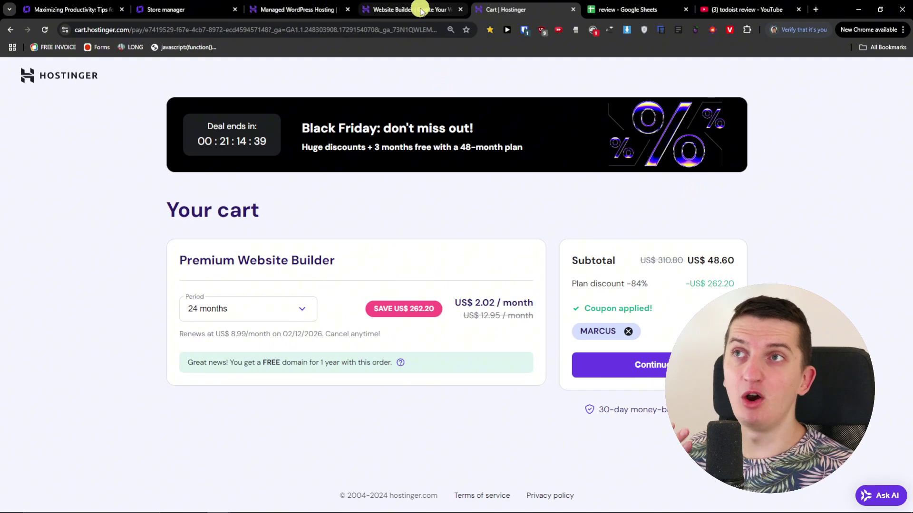
# - Choose pre-made templates instead of AI website creation and look over the template catalogue
pyautogui.moveTo(420, 10)
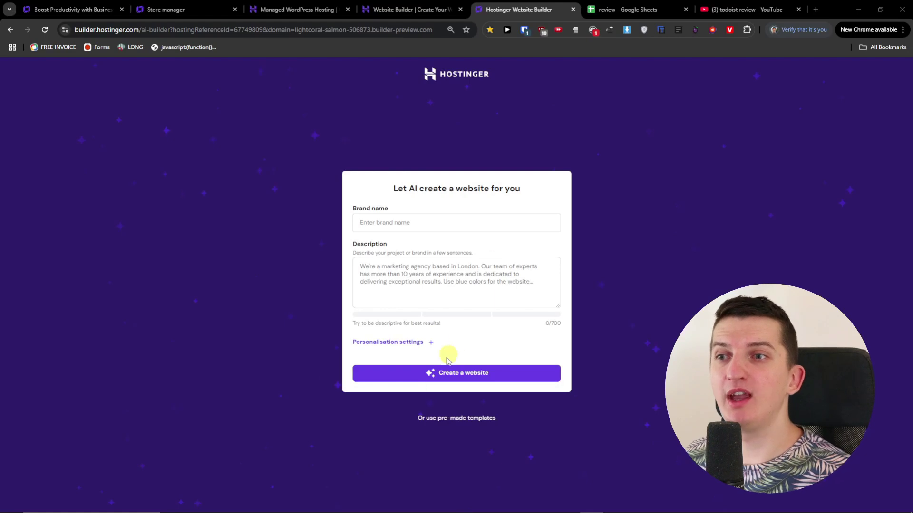
pyautogui.click(430, 419)
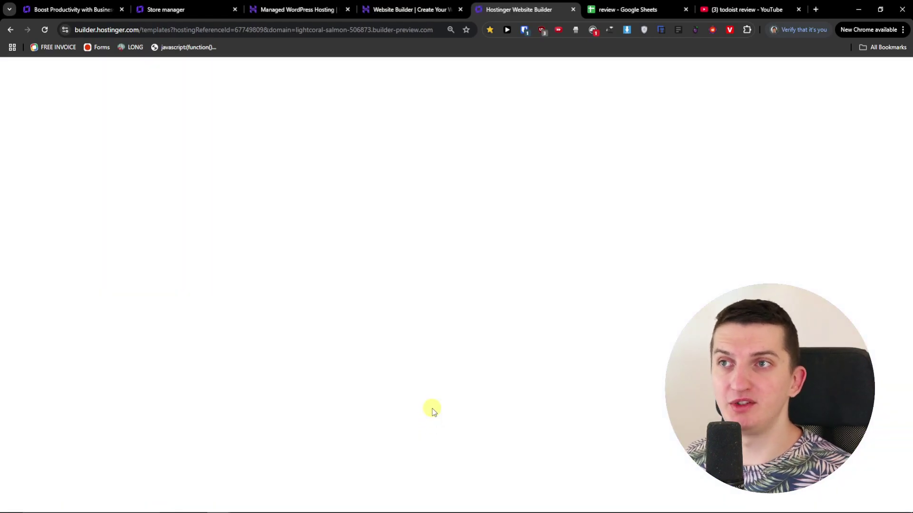
pyautogui.scroll(-2, 155, 252)
pyautogui.scroll(2, 157, 242)
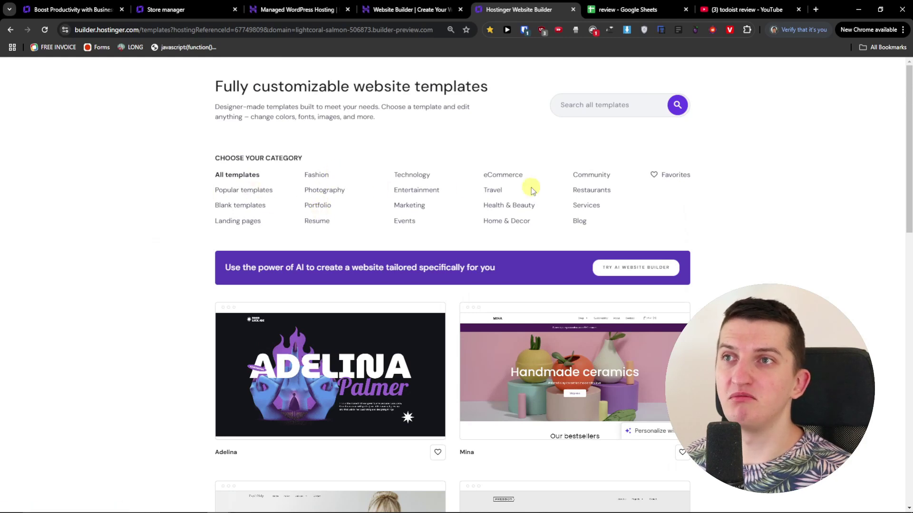
# - Filter the website templates to the Services category and preview the Poveda template
pyautogui.click(581, 205)
pyautogui.scroll(-2, 145, 242)
pyautogui.scroll(-2, 145, 243)
pyautogui.moveTo(610, 275)
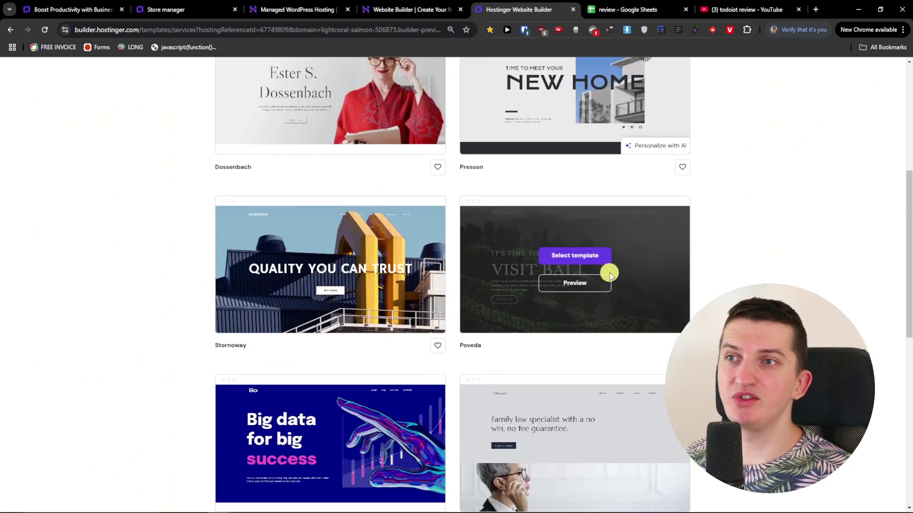
pyautogui.scroll(-2, 609, 275)
pyautogui.click(597, 192)
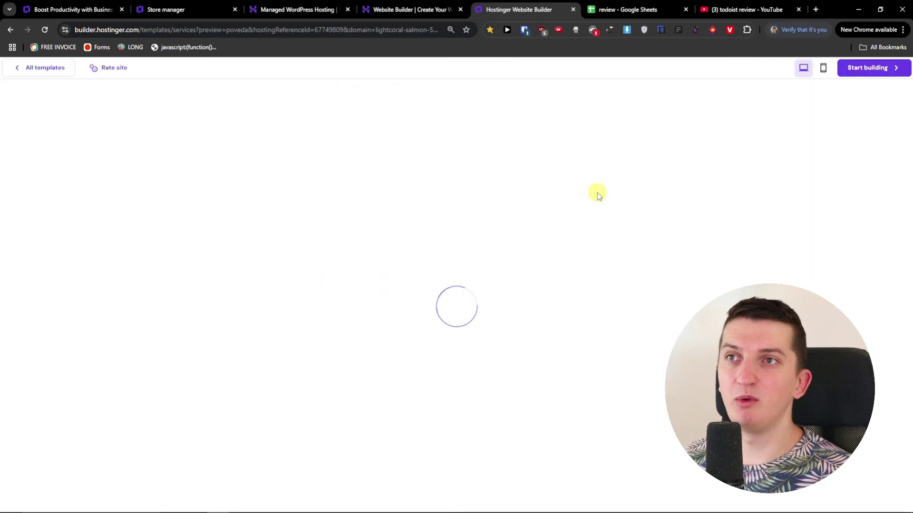
# - Review the Poveda template's page content and start building the website with it
pyautogui.scroll(-5, 611, 276)
pyautogui.scroll(-20, 611, 275)
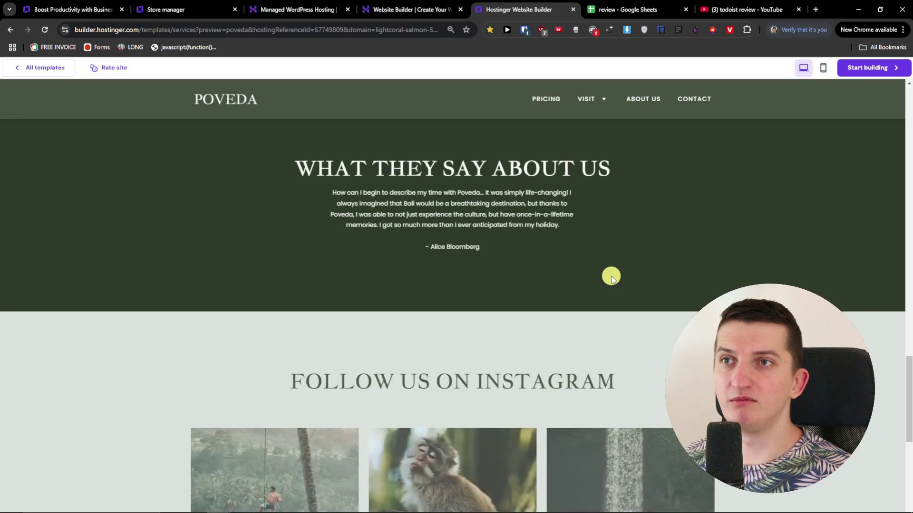
pyautogui.scroll(-7, 612, 276)
pyautogui.scroll(10, 611, 275)
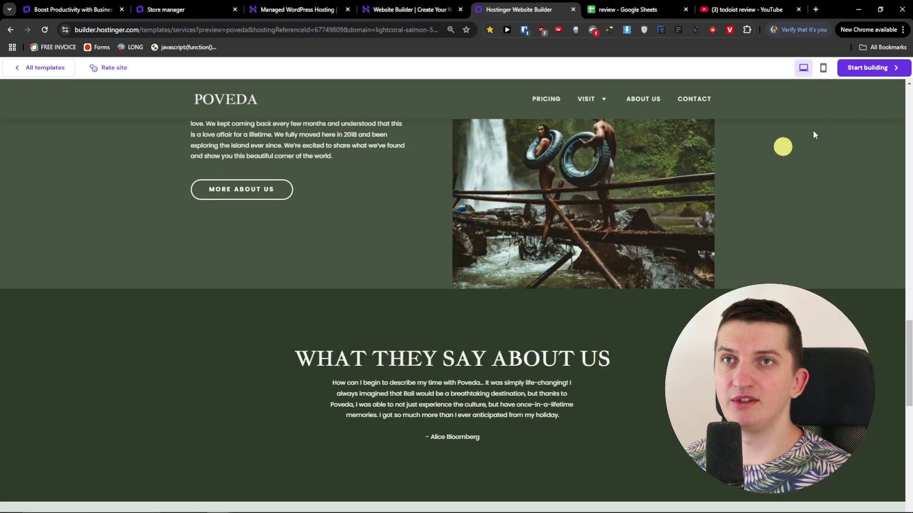
pyautogui.click(872, 69)
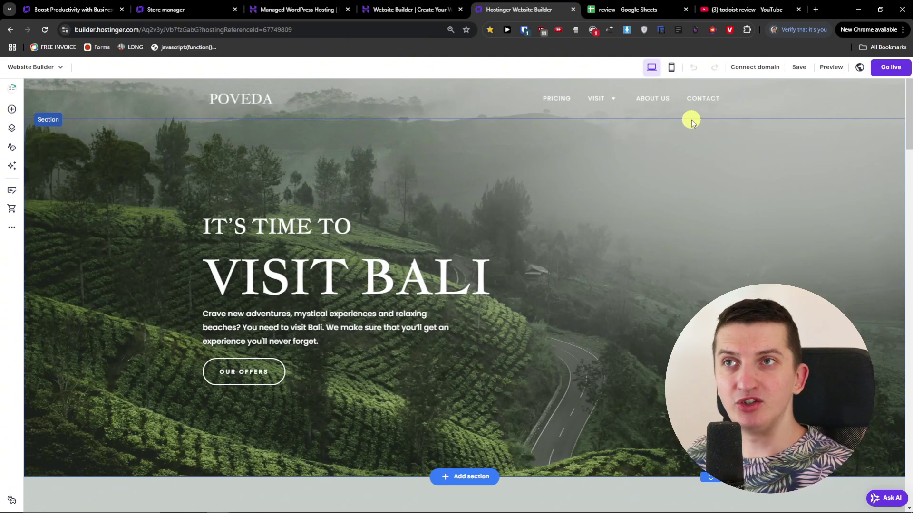
# - Insert the "Our projects" layout from the Projects category as a new section below the Visit Bali hero
pyautogui.scroll(-2, 429, 252)
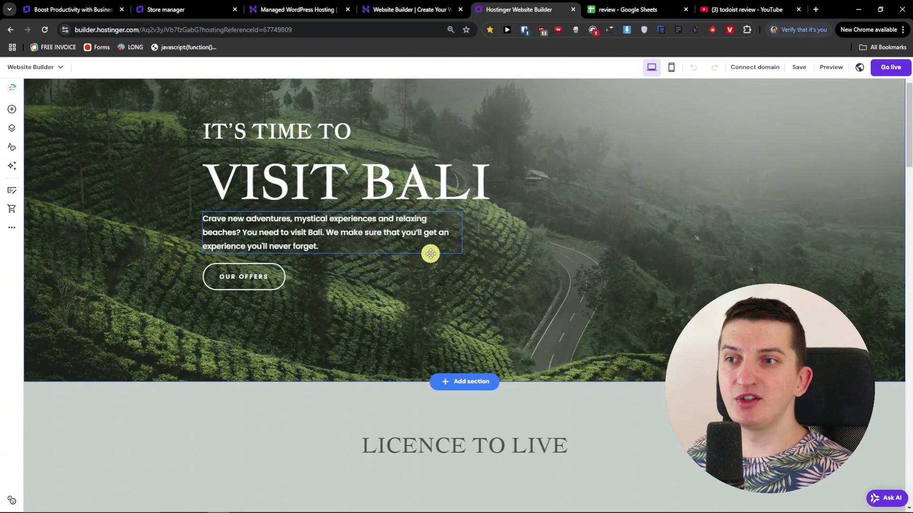
pyautogui.click(464, 385)
pyautogui.click(185, 310)
pyautogui.click(185, 327)
pyautogui.click(185, 346)
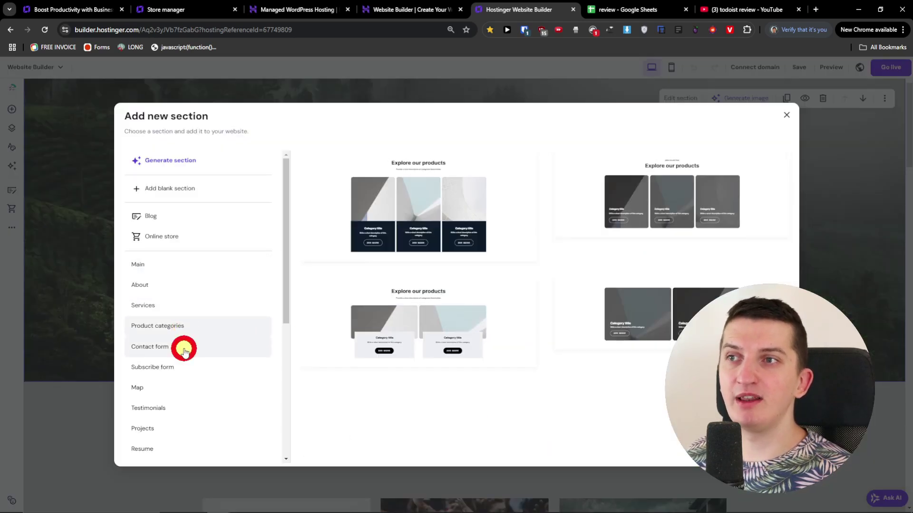
pyautogui.scroll(-2, 188, 335)
pyautogui.click(186, 269)
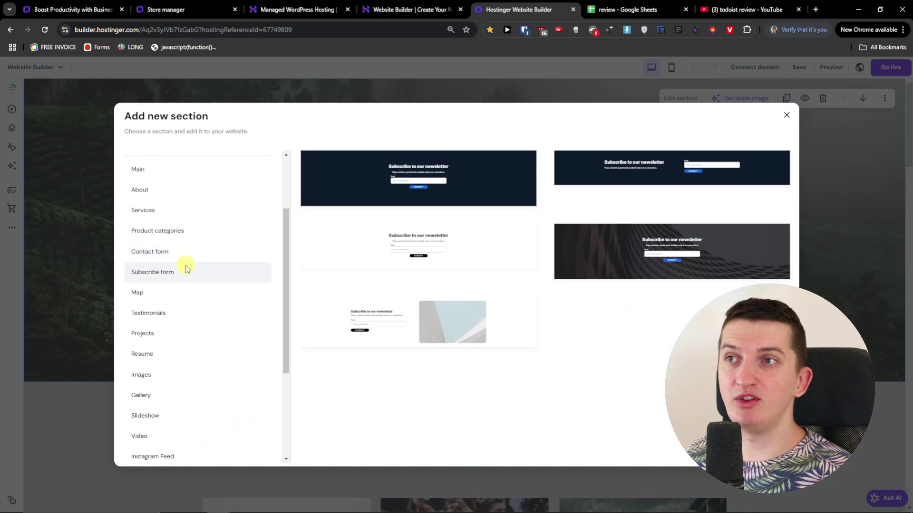
pyautogui.click(185, 333)
pyautogui.click(189, 379)
pyautogui.click(189, 342)
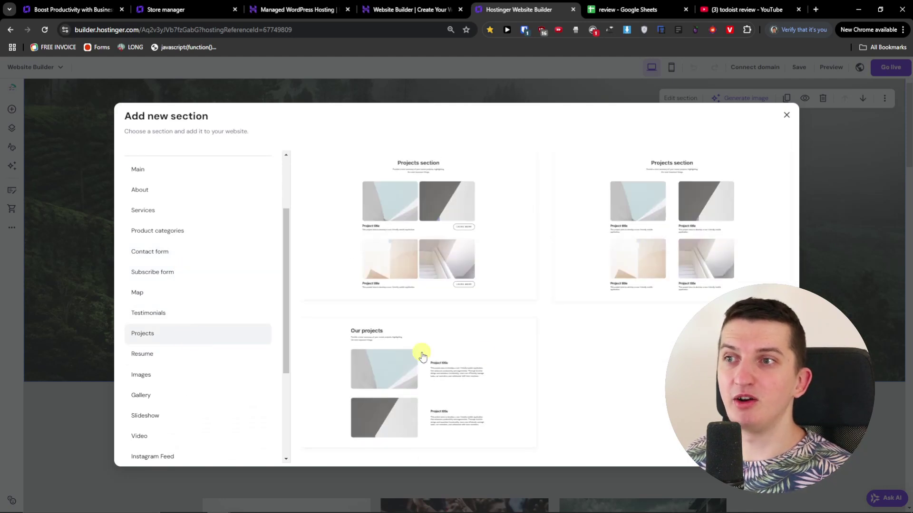
pyautogui.click(489, 341)
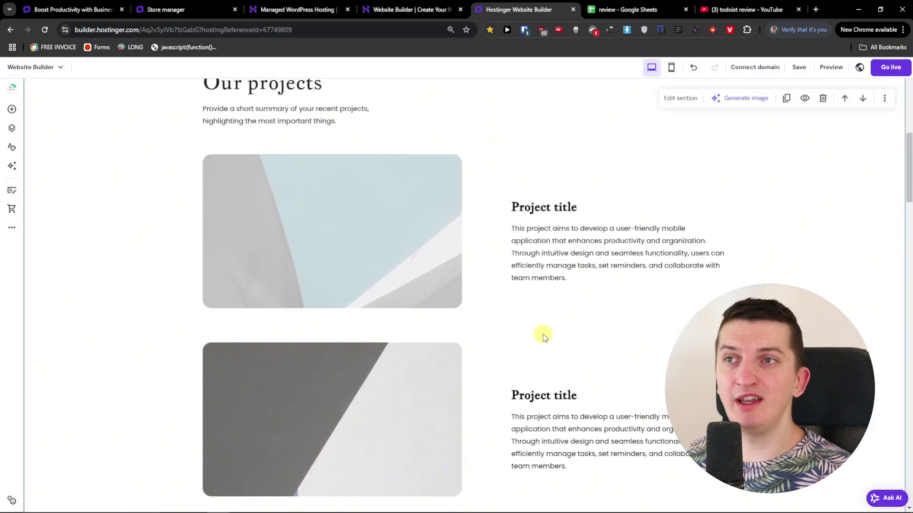
# - Insert the Main category's "Predict the future" layout with the wide image below it as a new section after Our projects
pyautogui.scroll(-4, 542, 332)
pyautogui.click(460, 346)
pyautogui.scroll(-5, 177, 281)
pyautogui.click(164, 301)
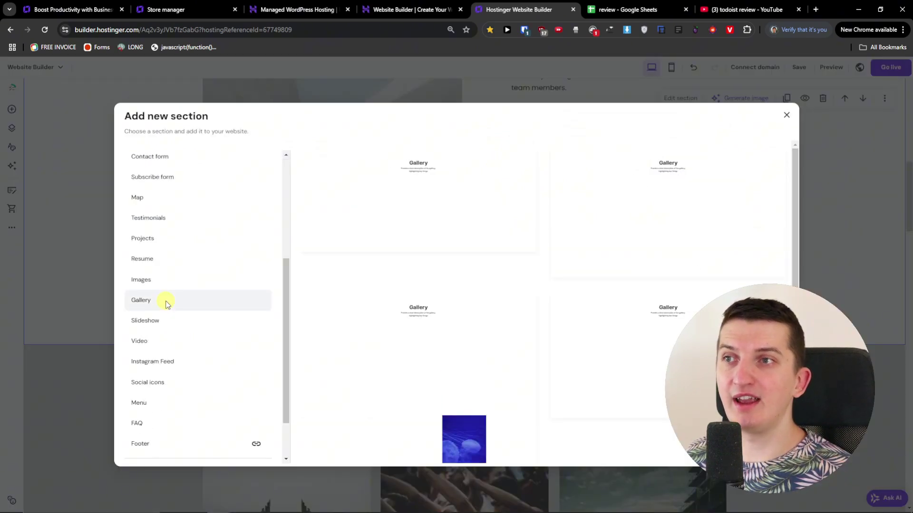
pyautogui.scroll(-2, 167, 335)
pyautogui.click(171, 324)
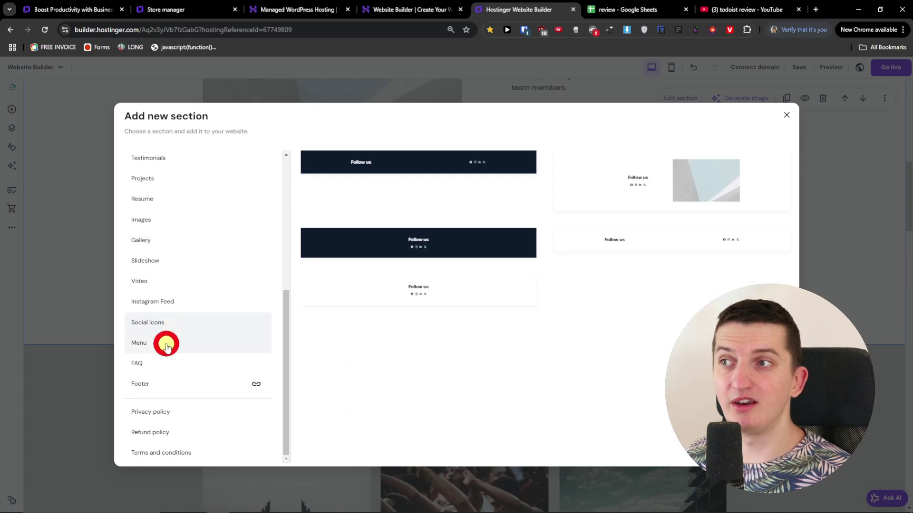
pyautogui.click(165, 343)
pyautogui.scroll(8, 173, 342)
pyautogui.click(181, 270)
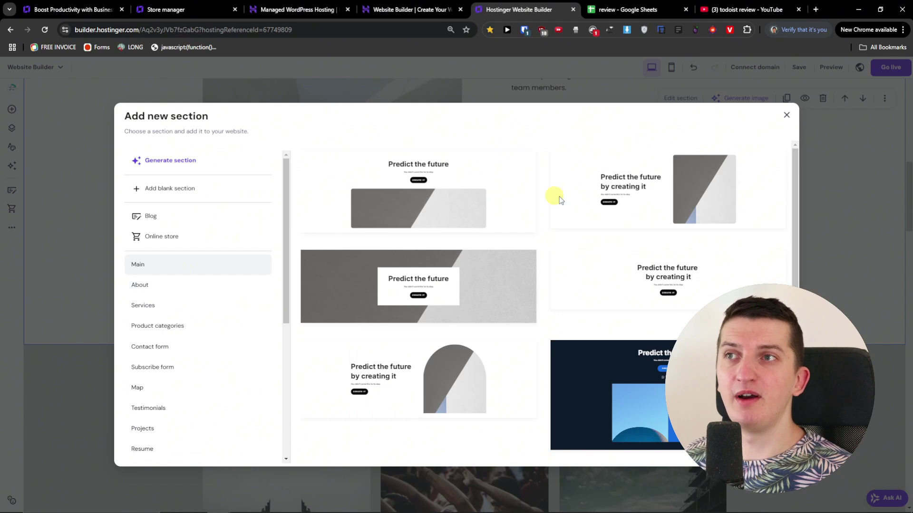
pyautogui.click(497, 170)
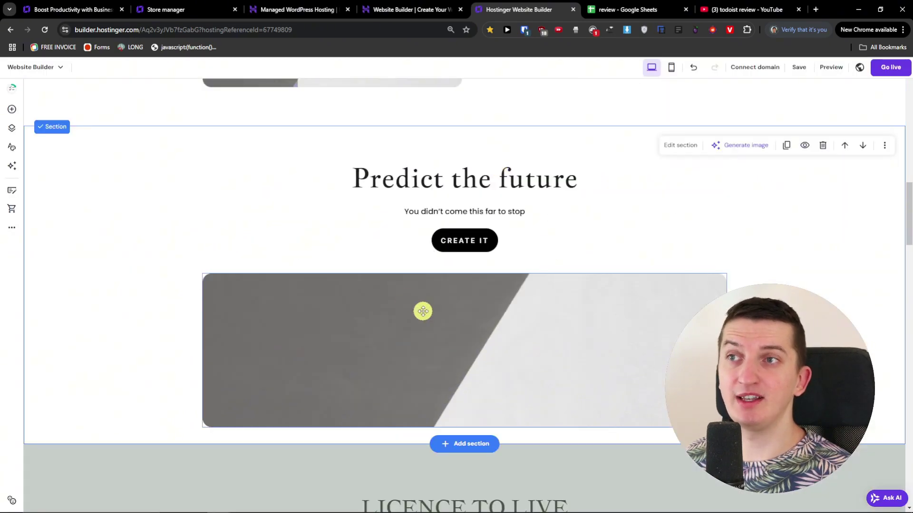
# - Start a new section directly below Our projects and browse the available section categories, including the Testimonials layouts
pyautogui.scroll(10, 551, 304)
pyautogui.scroll(3, 548, 311)
pyautogui.scroll(-2, 547, 310)
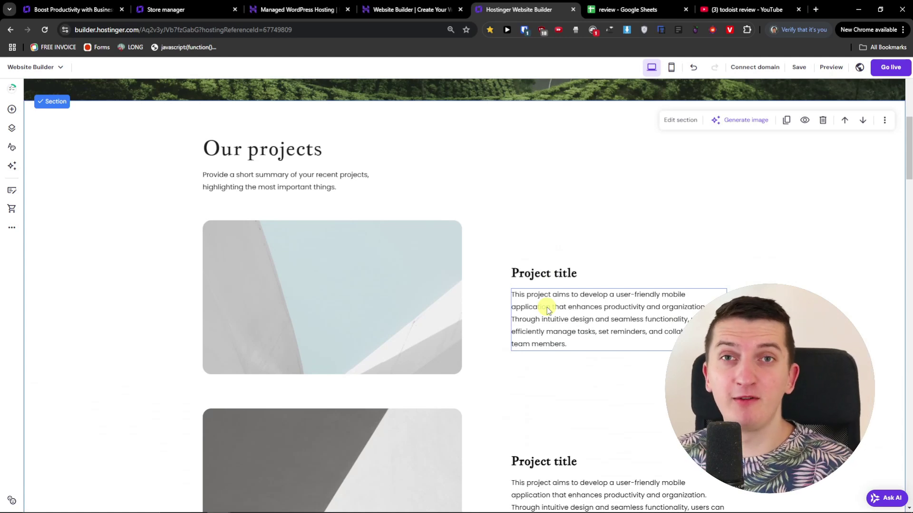
pyautogui.scroll(-4, 547, 307)
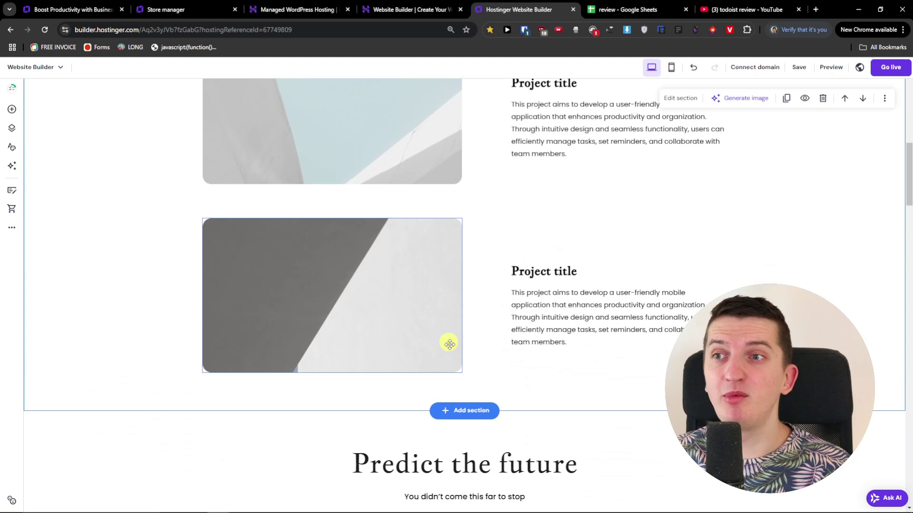
pyautogui.click(464, 411)
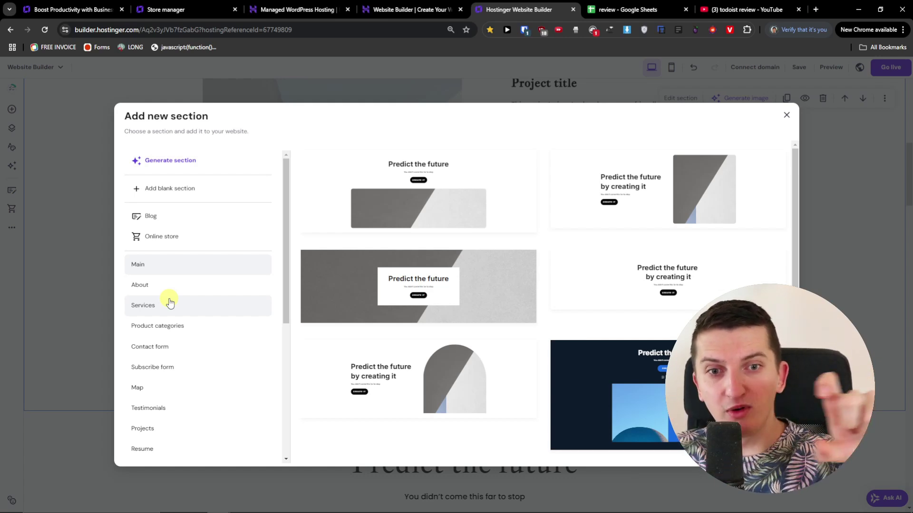
pyautogui.scroll(-3, 208, 215)
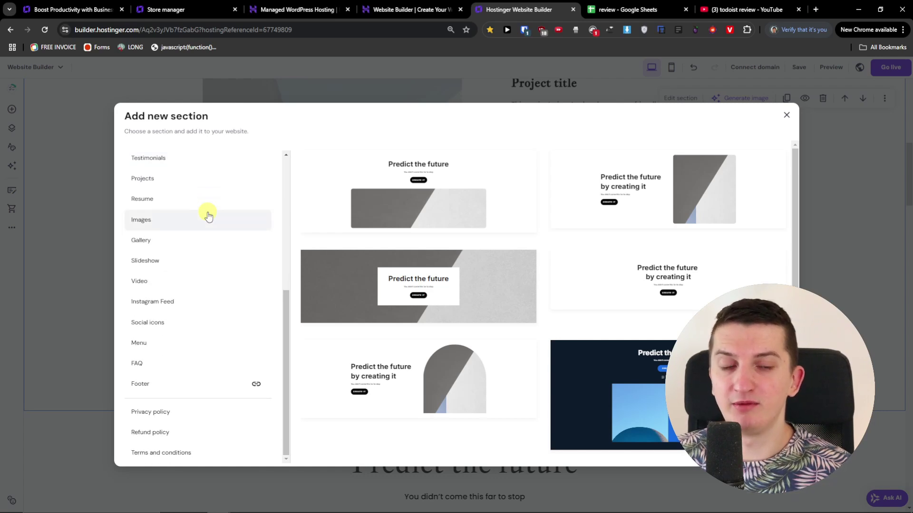
pyautogui.click(172, 167)
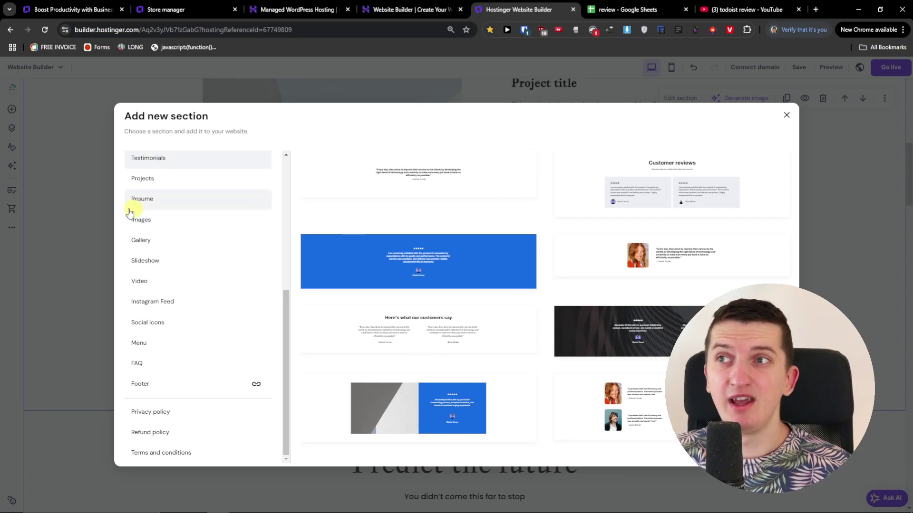
pyautogui.scroll(5, 142, 205)
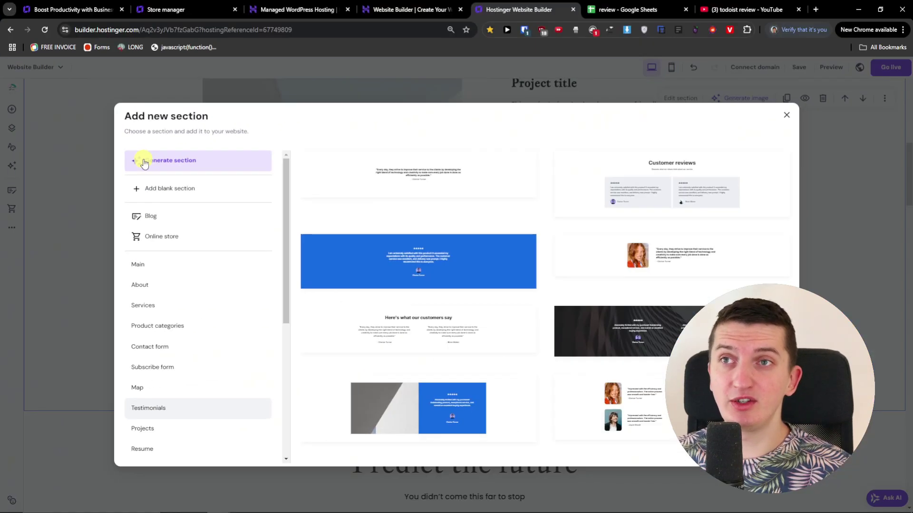
# - Generate an AI section with the description "Generate me testimonials sections with 4 testimonials"
pyautogui.click(164, 155)
pyautogui.click(397, 259)
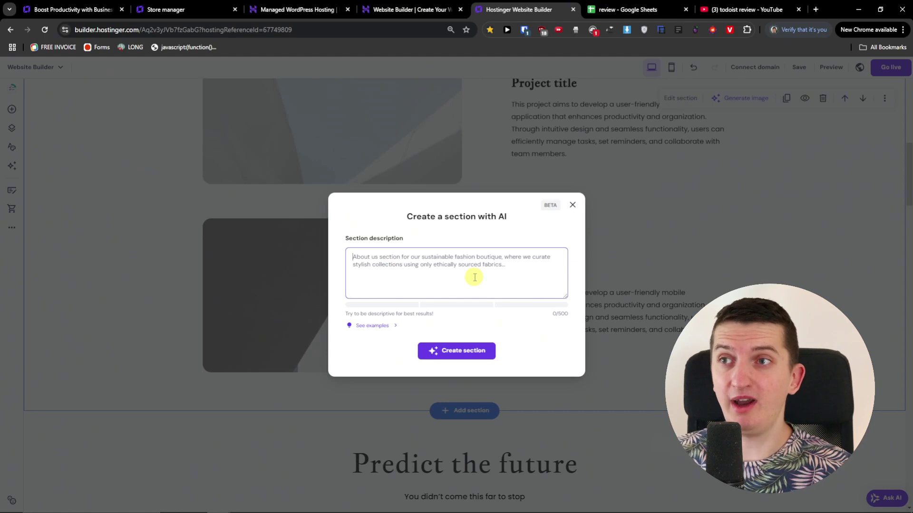
pyautogui.write('Ge')
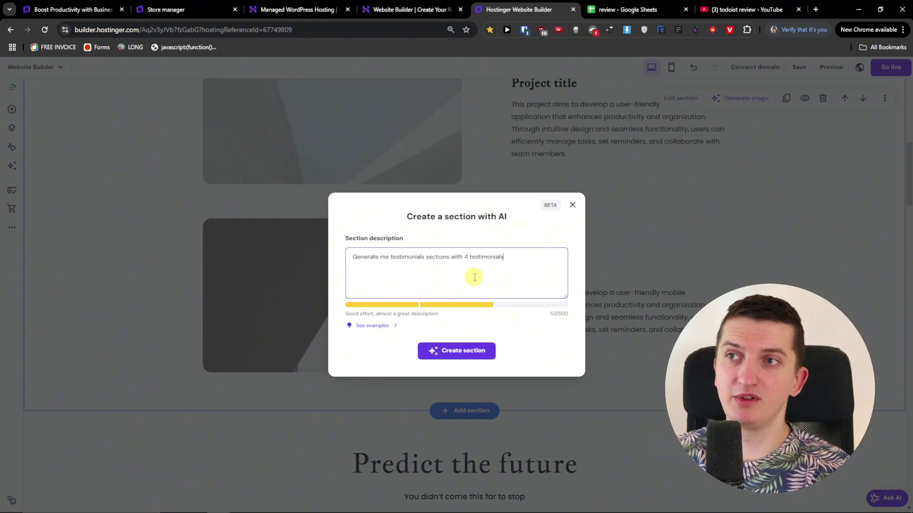
pyautogui.click(474, 356)
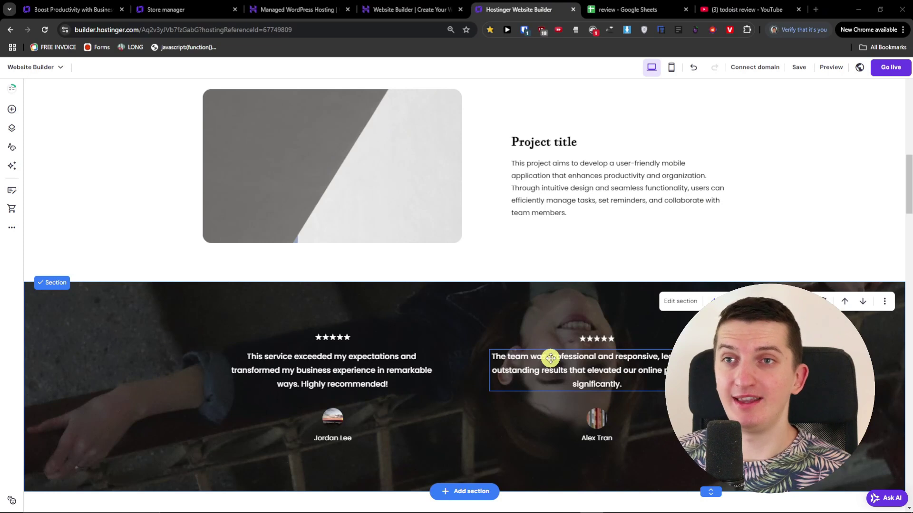
# - Add a video element to the Our projects section, placed beside the first project image over its description text
pyautogui.click(116, 207)
pyautogui.scroll(2, 139, 233)
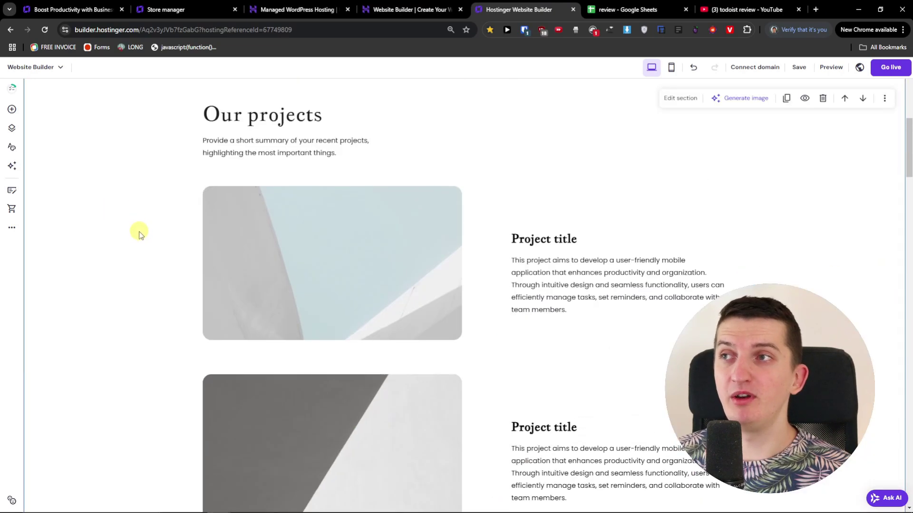
pyautogui.click(13, 110)
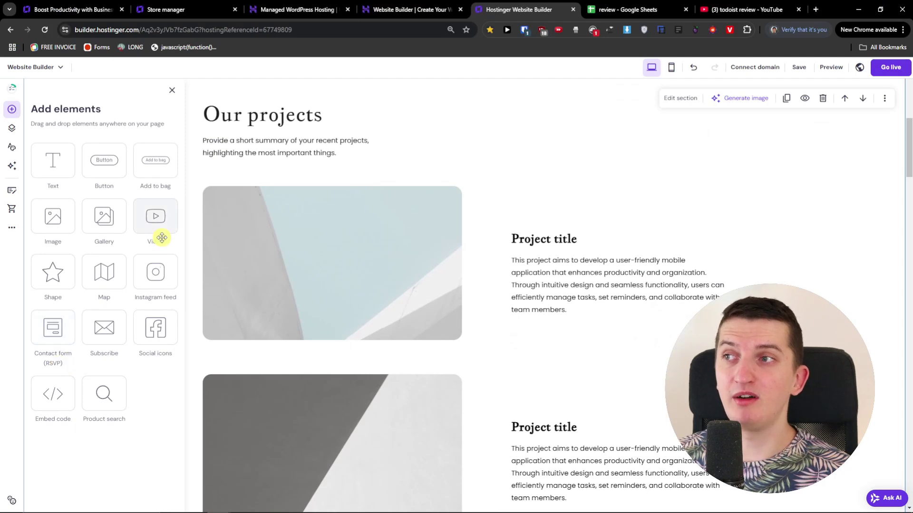
pyautogui.moveTo(141, 223); pyautogui.dragTo(475, 197)
pyautogui.scroll(4, 285, 285)
pyautogui.scroll(-8, 413, 388)
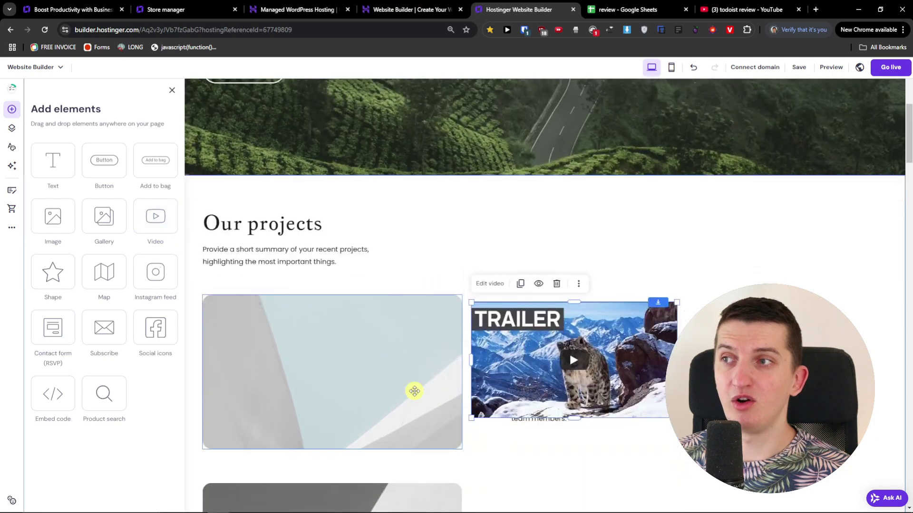
pyautogui.scroll(4, 350, 301)
# - Add a button element to the Our projects section and move it up to just below the video
pyautogui.click(104, 161)
pyautogui.scroll(-2, 477, 410)
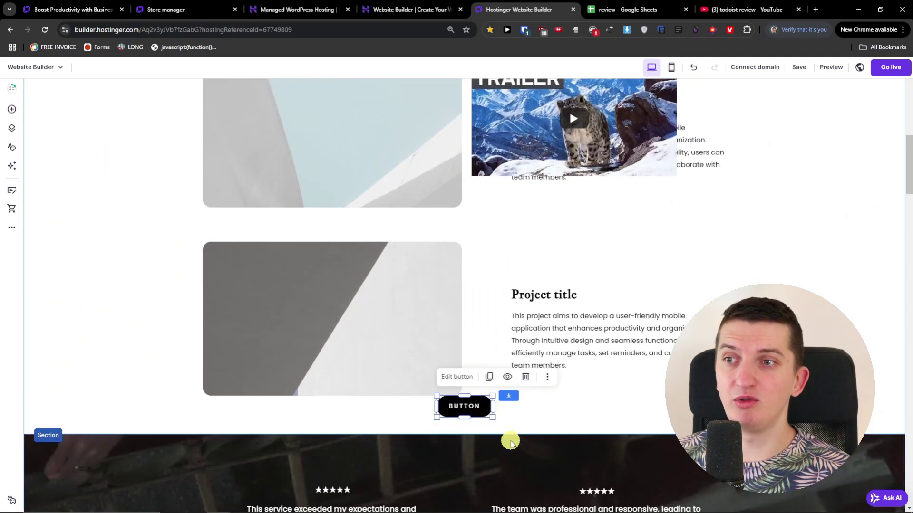
pyautogui.moveTo(468, 408); pyautogui.dragTo(447, 311)
pyautogui.scroll(2, 447, 311)
pyautogui.moveTo(421, 391); pyautogui.dragTo(490, 322)
# - Shrink the first project image to about half its width and reposition it beside the video
pyautogui.moveTo(346, 238); pyautogui.dragTo(489, 149)
pyautogui.scroll(4, 434, 255)
pyautogui.moveTo(432, 237); pyautogui.dragTo(530, 257)
pyautogui.moveTo(632, 323); pyautogui.dragTo(308, 328)
# - Narrow the Our projects heading so it wraps onto two lines, and place it with the summary text above the first project image
pyautogui.moveTo(251, 267); pyautogui.dragTo(487, 236)
pyautogui.click(273, 304)
pyautogui.moveTo(272, 303); pyautogui.dragTo(460, 296)
pyautogui.click(719, 239)
pyautogui.moveTo(731, 234); pyautogui.dragTo(310, 261)
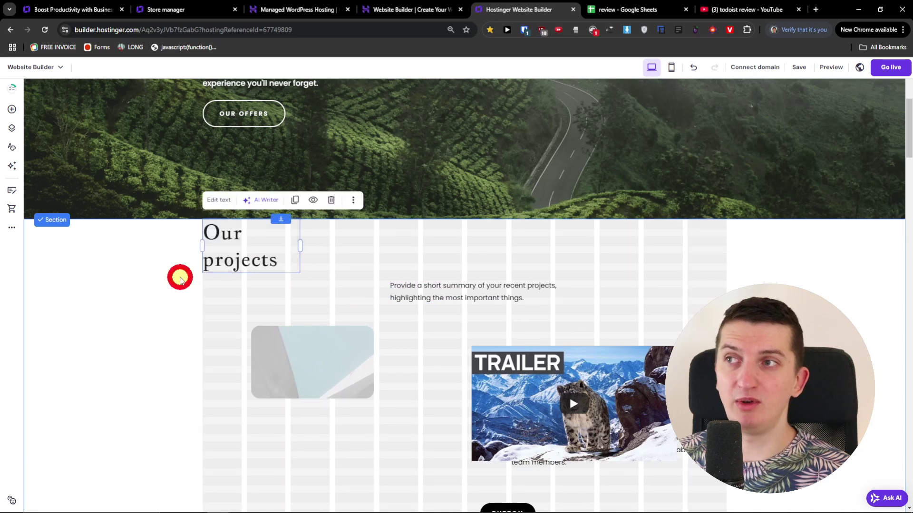
pyautogui.moveTo(228, 259); pyautogui.dragTo(305, 257)
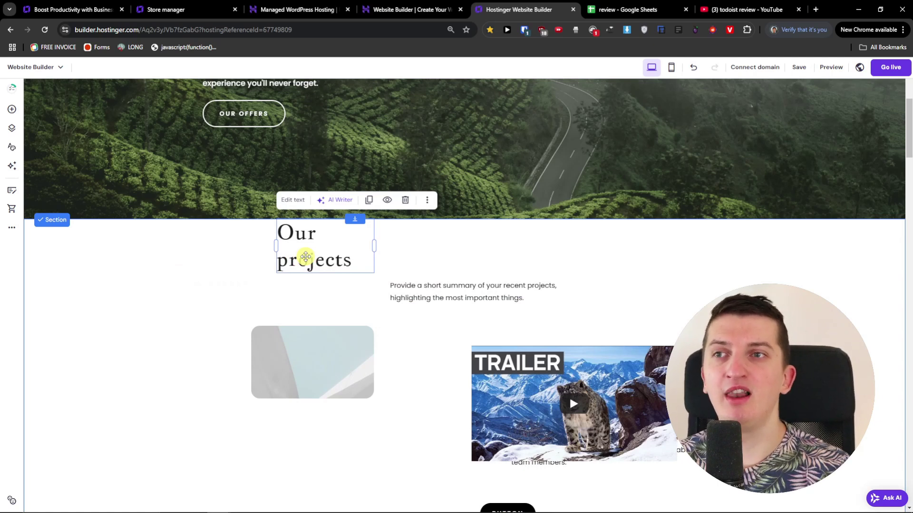
pyautogui.moveTo(467, 297); pyautogui.dragTo(325, 308)
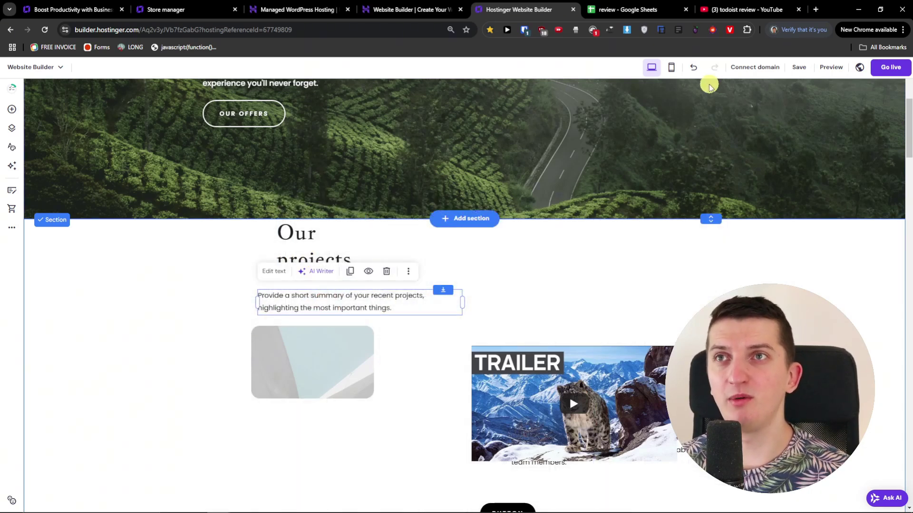
# - Check how the Our projects section is arranged in the mobile view and return to the desktop view
pyautogui.click(671, 67)
pyautogui.scroll(5, 482, 299)
pyautogui.scroll(-8, 483, 300)
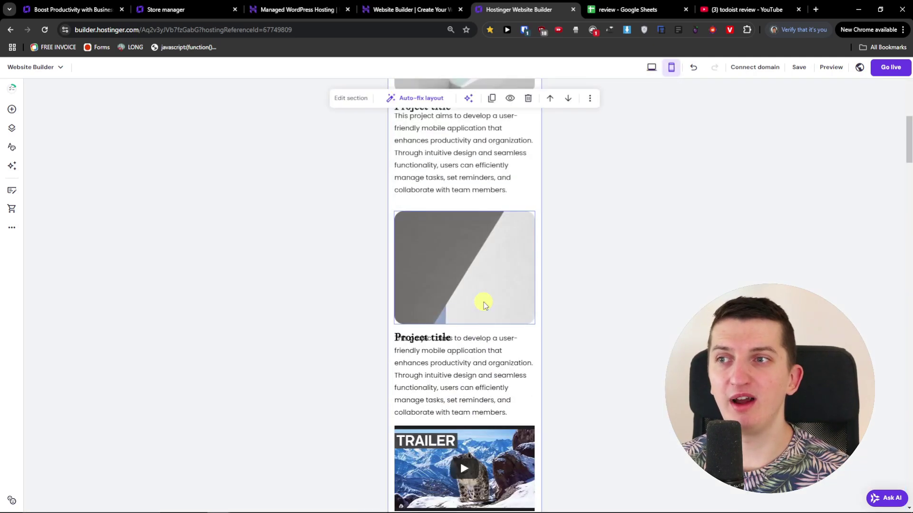
pyautogui.scroll(-2, 429, 360)
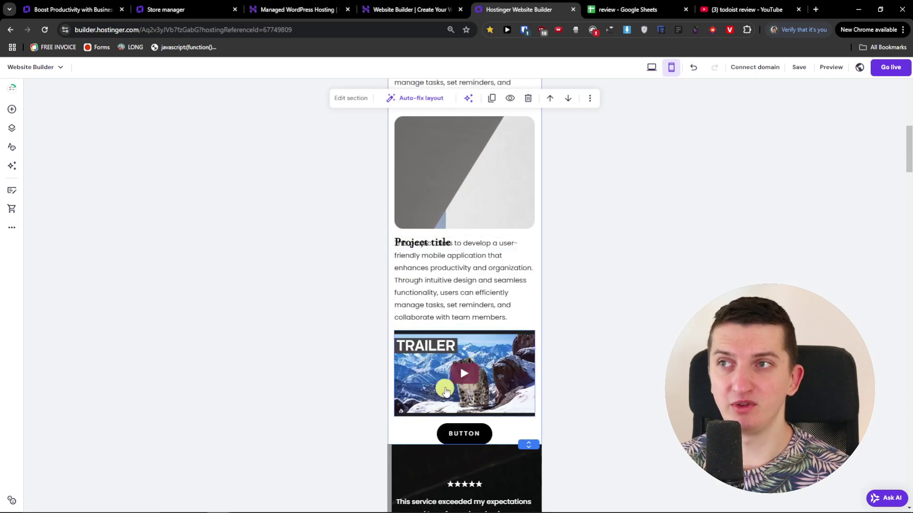
pyautogui.click(651, 67)
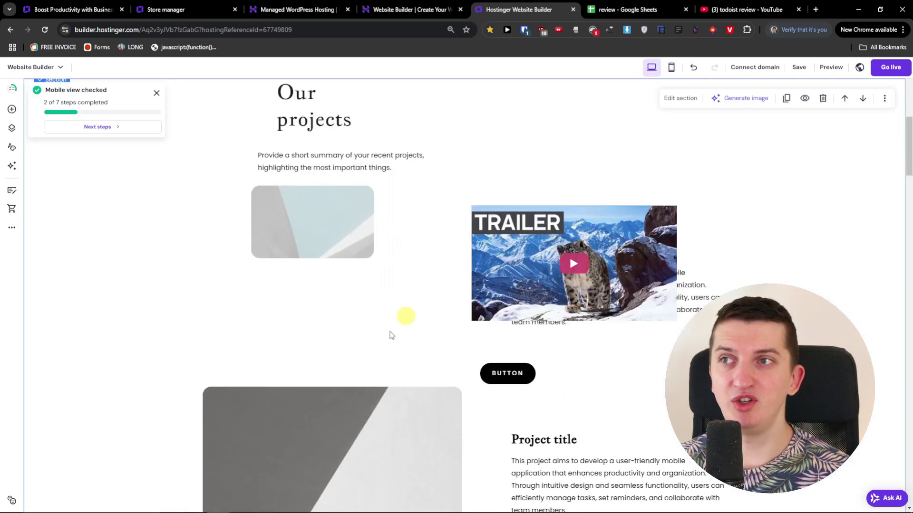
# - Delete the button and the trailer video from the Our projects section in the mobile view and check the desktop layout
pyautogui.click(671, 67)
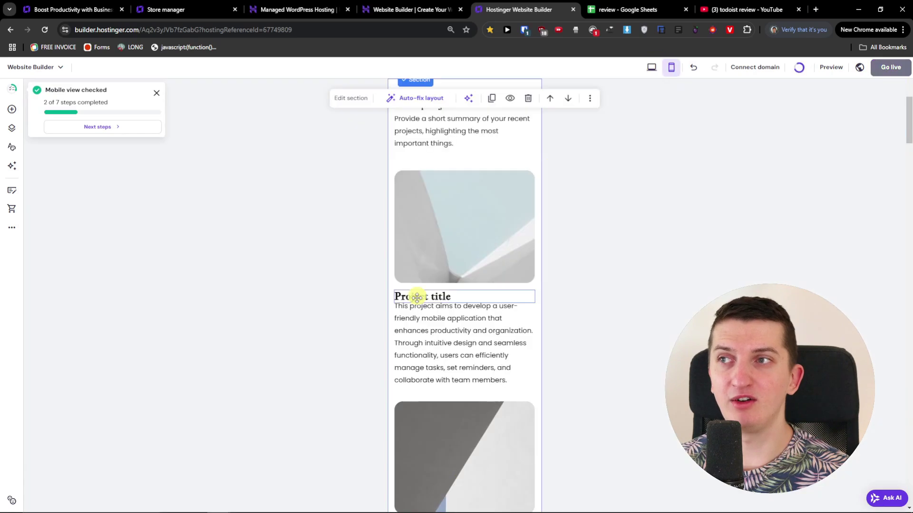
pyautogui.scroll(-4, 408, 319)
pyautogui.click(452, 341)
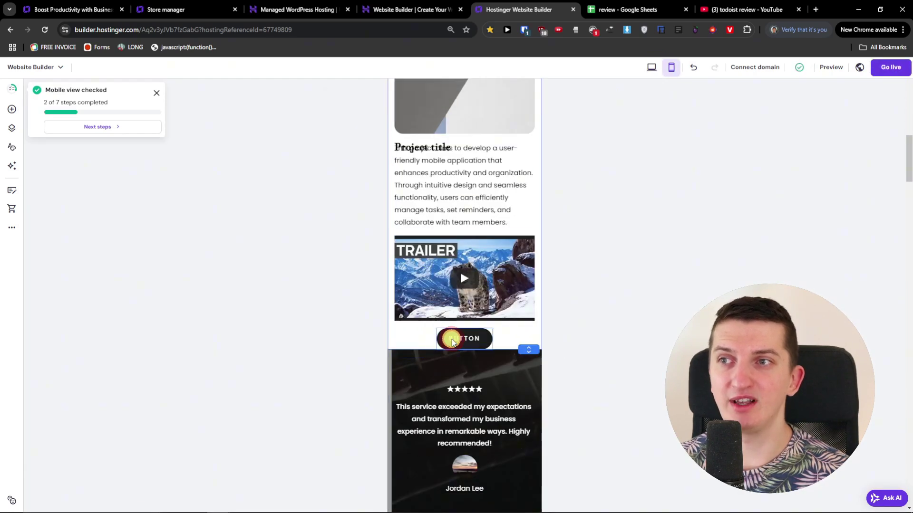
pyautogui.click(526, 310)
pyautogui.click(499, 270)
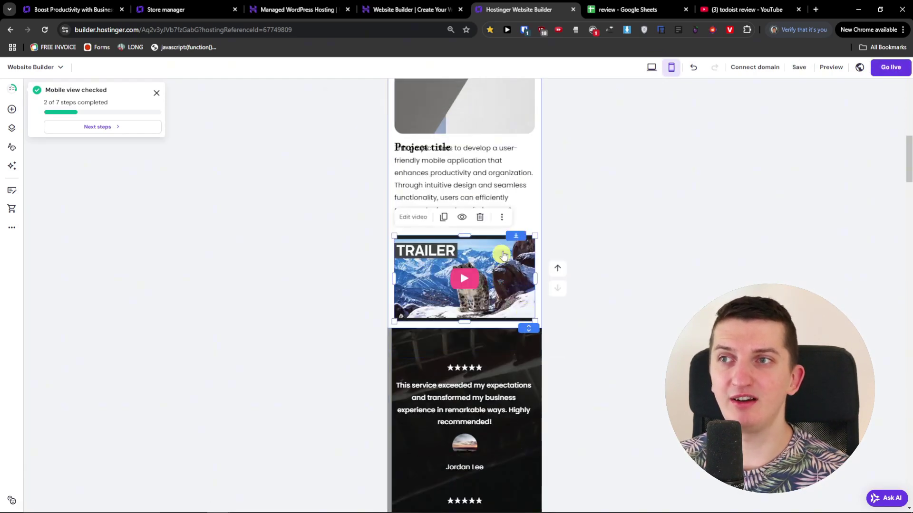
pyautogui.press('Delete')
pyautogui.click(652, 67)
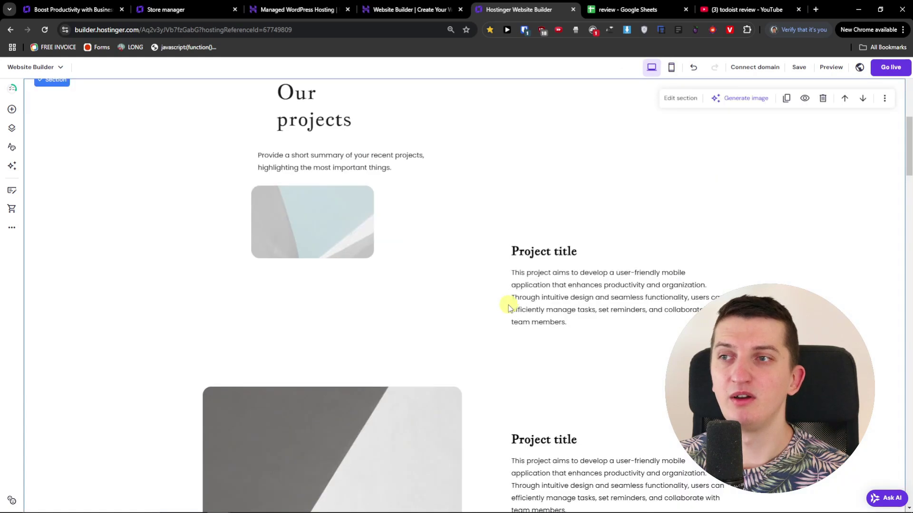
pyautogui.scroll(-5, 509, 309)
pyautogui.scroll(10, 509, 304)
pyautogui.scroll(-3, 501, 336)
pyautogui.scroll(2, 432, 233)
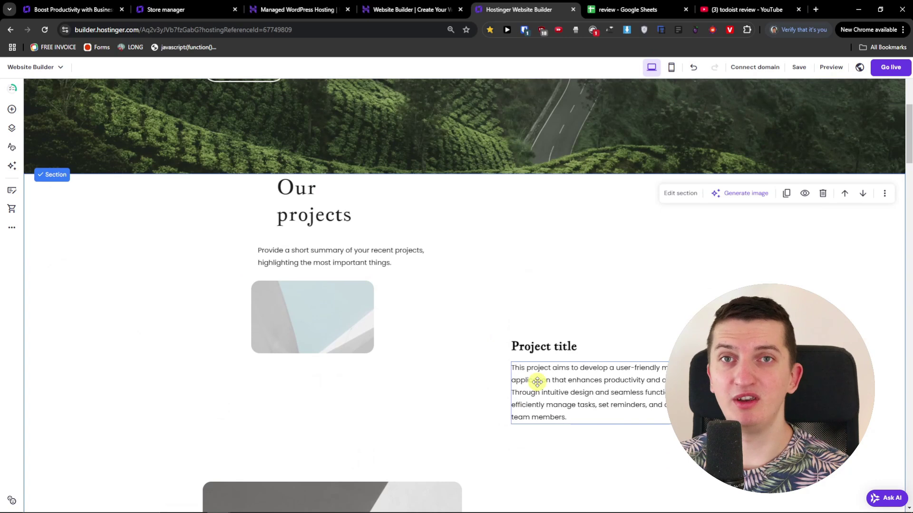
# - In the mobile view, move the first project image slightly up toward the summary text and return to the desktop view
pyautogui.click(673, 70)
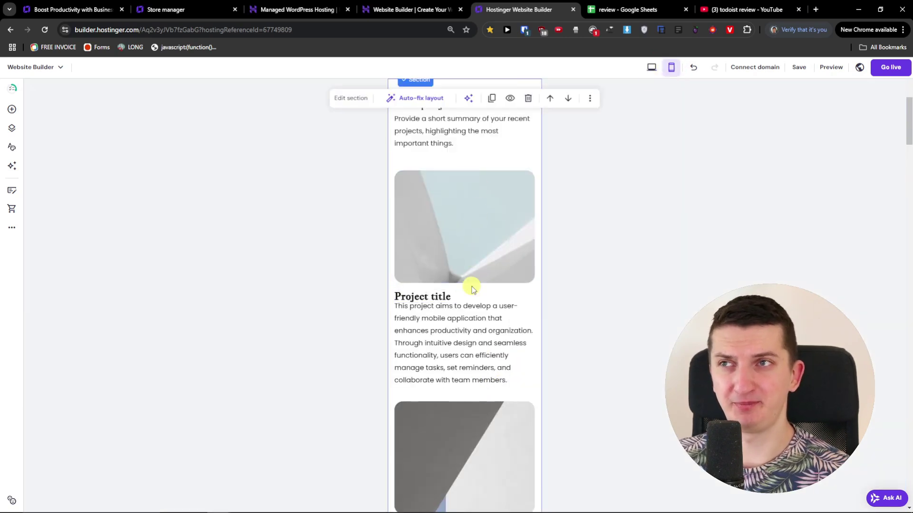
pyautogui.moveTo(481, 254); pyautogui.dragTo(463, 245)
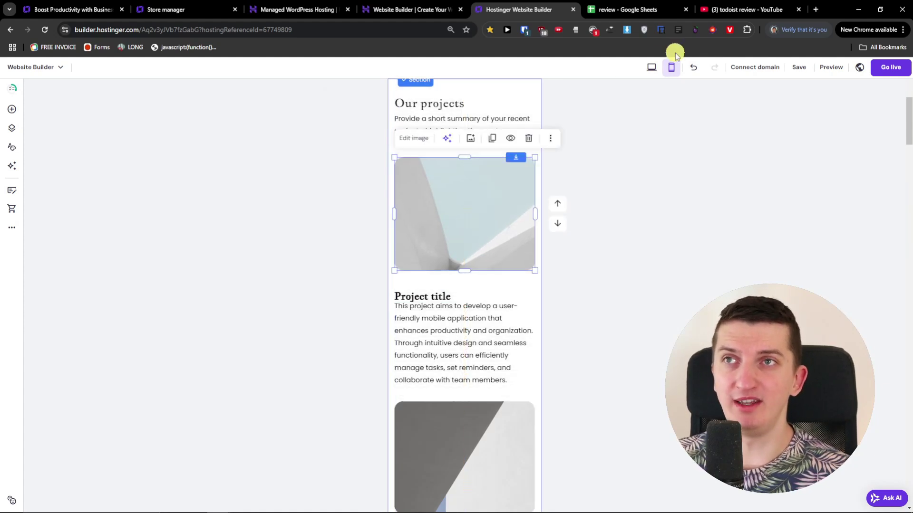
pyautogui.click(651, 69)
# - Enlarge the first project image slightly on the desktop layout and place it above the first Project title
pyautogui.moveTo(319, 229); pyautogui.dragTo(346, 305)
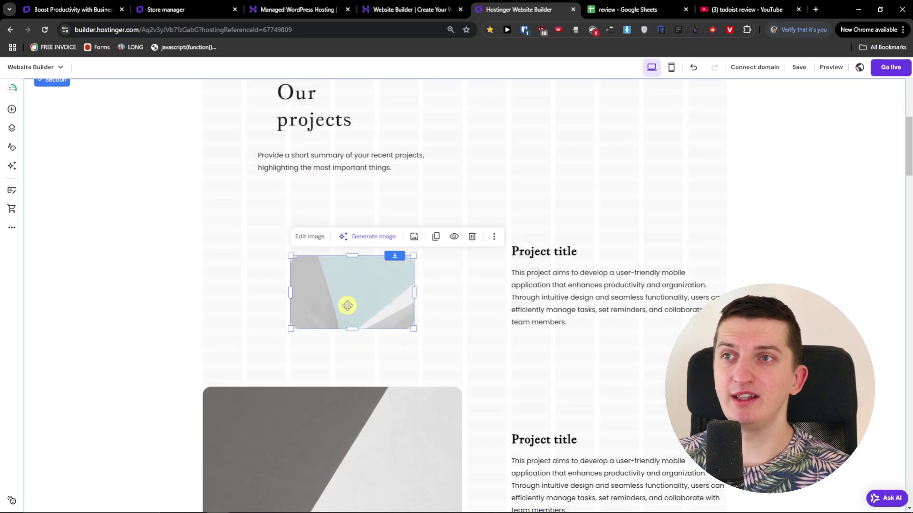
pyautogui.scroll(2, 342, 310)
pyautogui.click(416, 353)
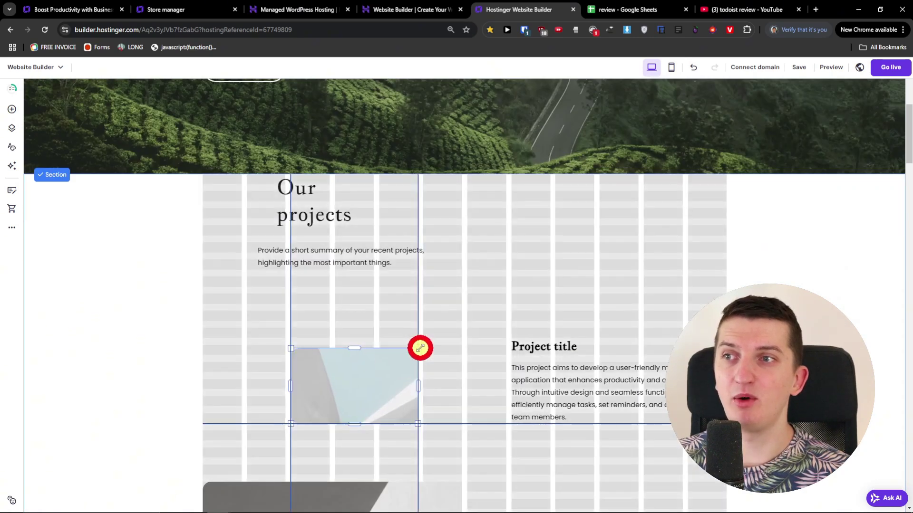
pyautogui.moveTo(385, 350); pyautogui.dragTo(635, 280)
# - Move the first project image further up toward the section heading in the mobile layout, and switch back to desktop
pyautogui.click(677, 70)
pyautogui.moveTo(434, 214); pyautogui.dragTo(436, 113)
pyautogui.click(655, 69)
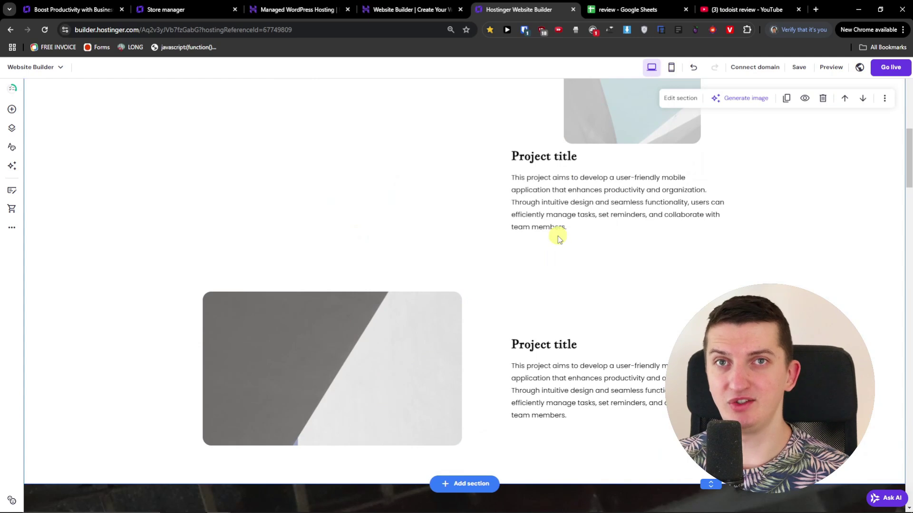
# - Review the elements that can be added to the page and the site's pages and navigation structure
pyautogui.click(15, 109)
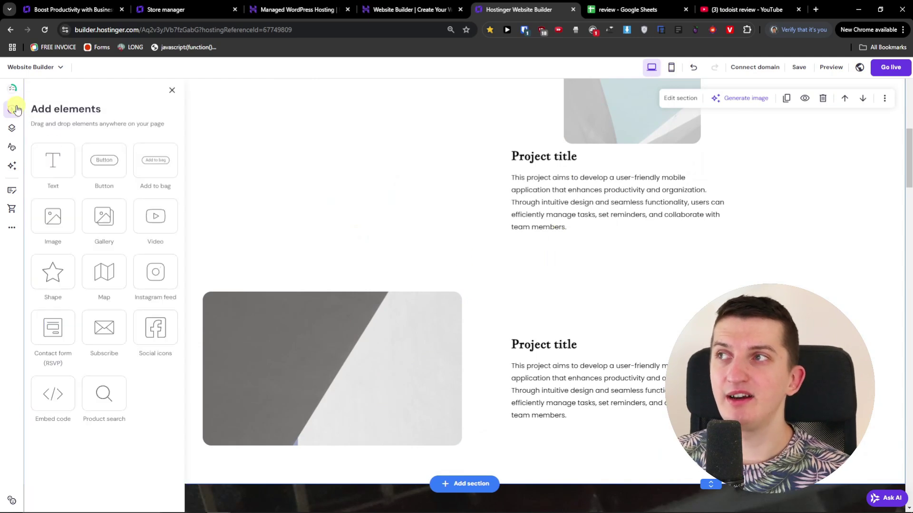
pyautogui.scroll(10, 468, 244)
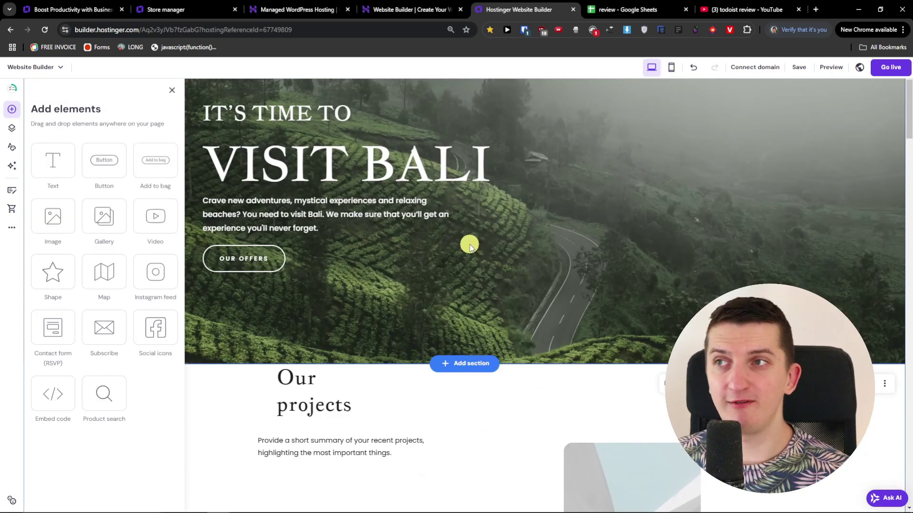
pyautogui.scroll(3, 468, 247)
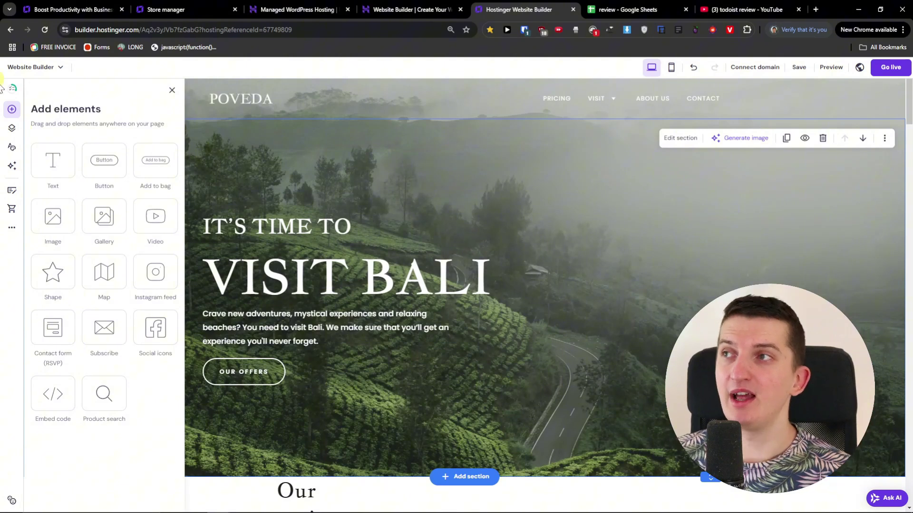
pyautogui.click(13, 129)
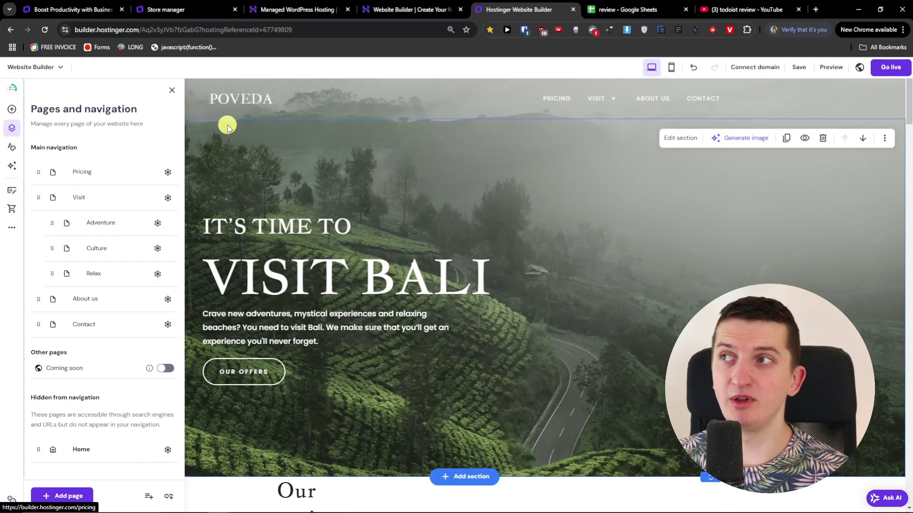
# - Examine the header's layout settings and the color list in the website styles
pyautogui.click(347, 81)
pyautogui.click(837, 130)
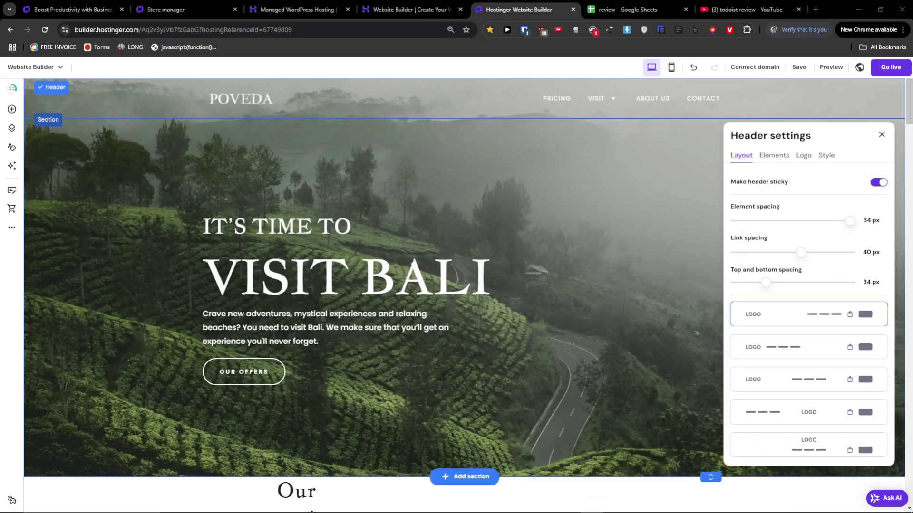
pyautogui.click(10, 150)
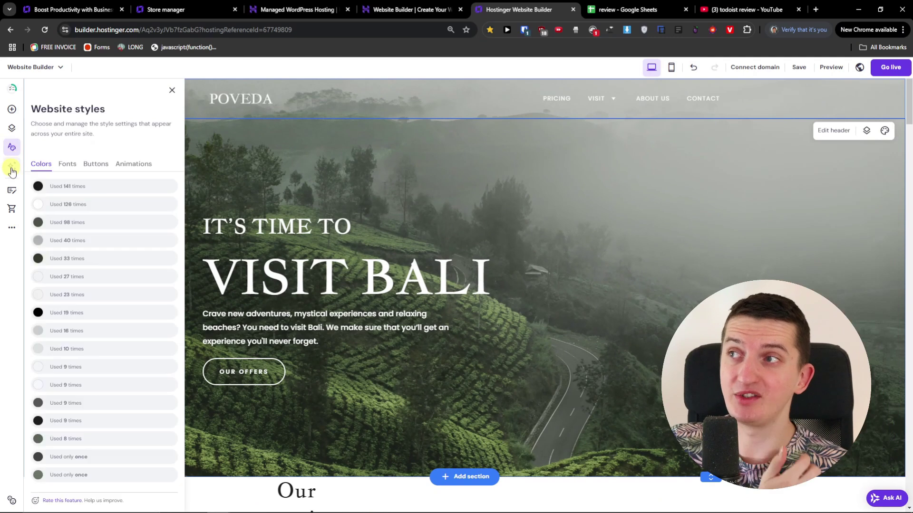
# - Review the available AI tools and read through the blog post "BEST BALI RESORTS AND WHY"
pyautogui.click(11, 168)
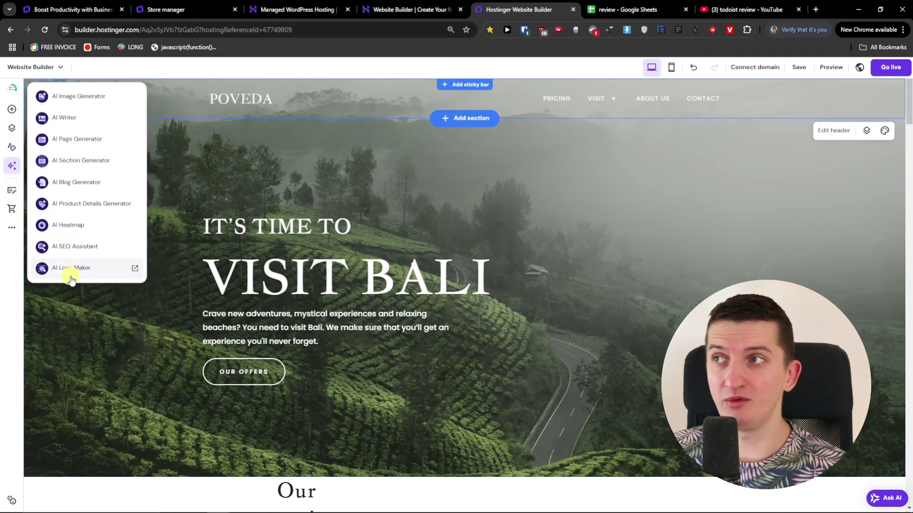
pyautogui.click(10, 191)
pyautogui.click(66, 185)
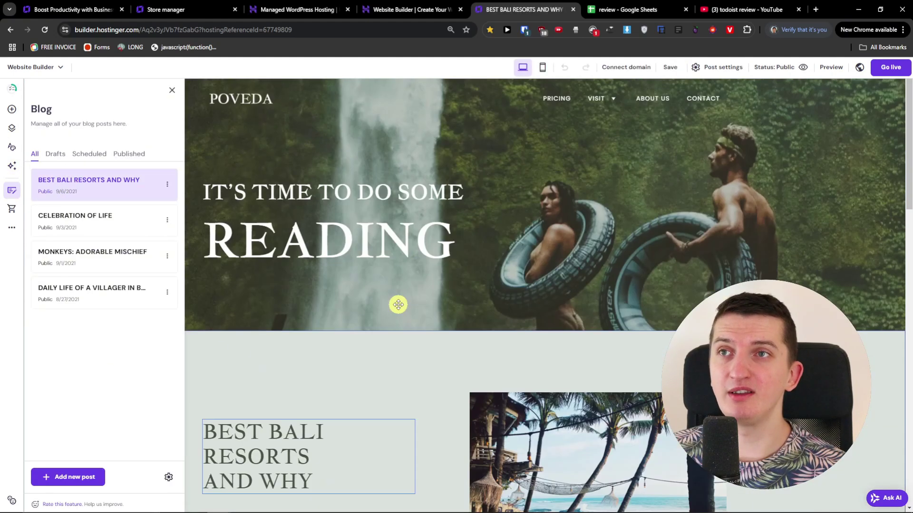
pyautogui.scroll(-10, 398, 304)
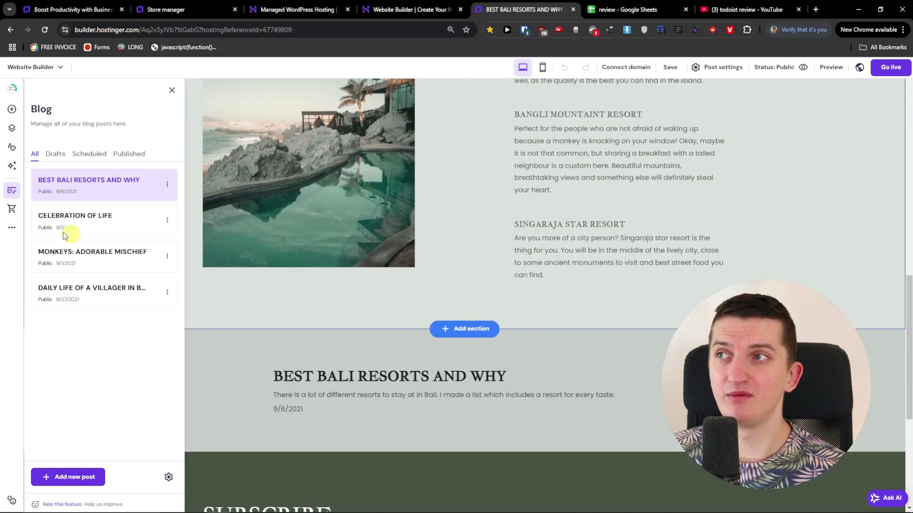
# - Open the "MONKEYS: ADORABLE MISCHIEF" blog post and add a text element below its post content
pyautogui.click(47, 223)
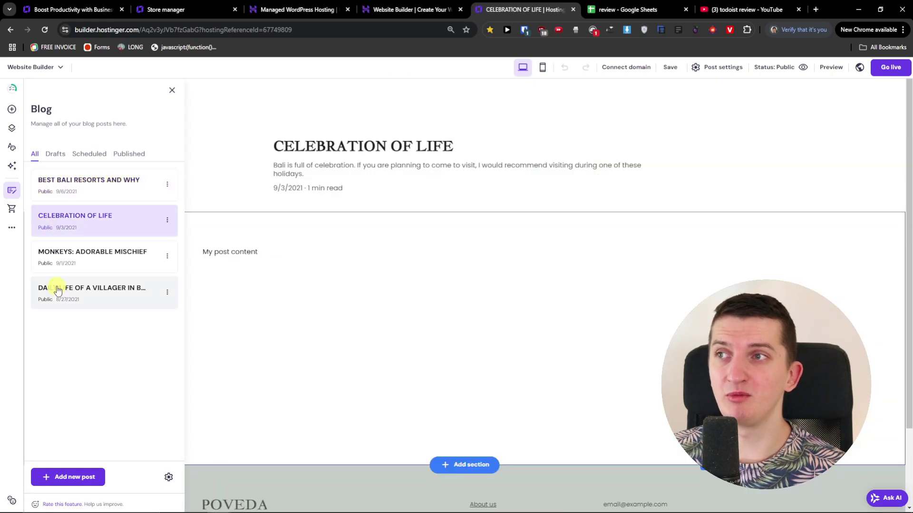
pyautogui.click(79, 257)
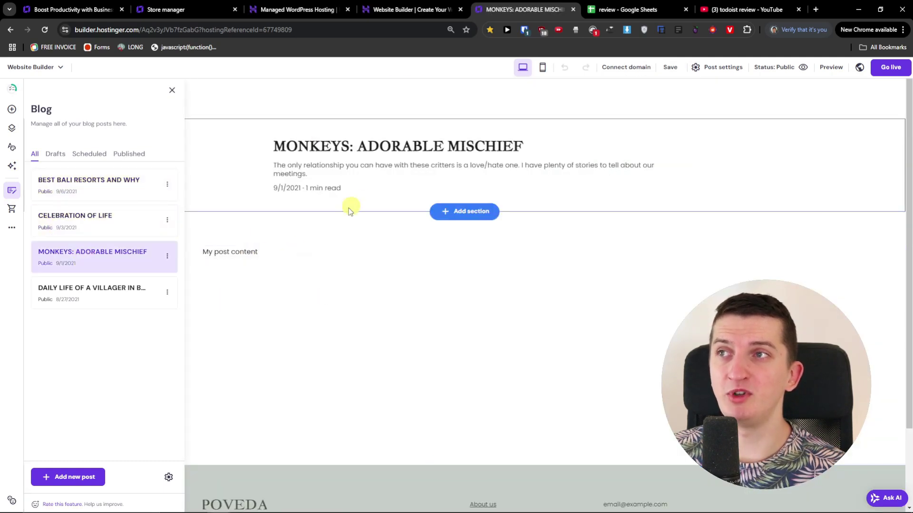
pyautogui.click(283, 252)
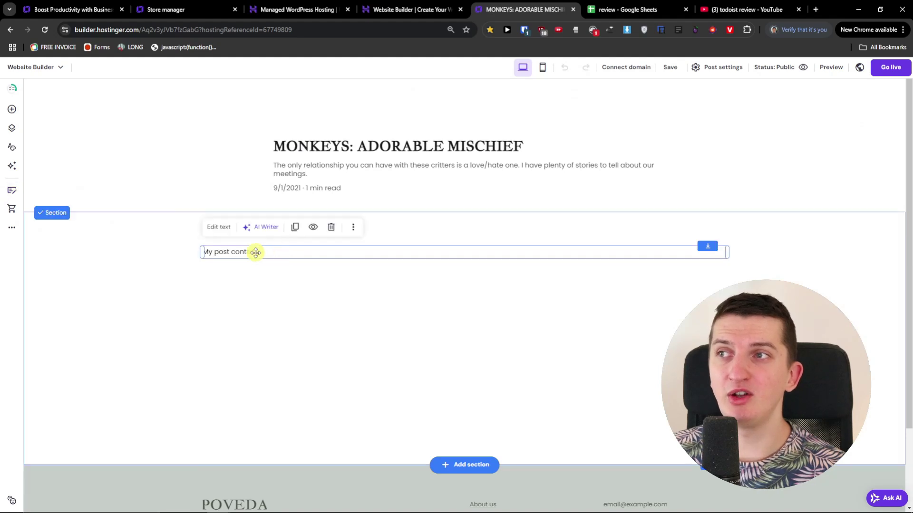
pyautogui.click(14, 112)
pyautogui.moveTo(50, 163); pyautogui.dragTo(361, 324)
pyautogui.click(427, 316)
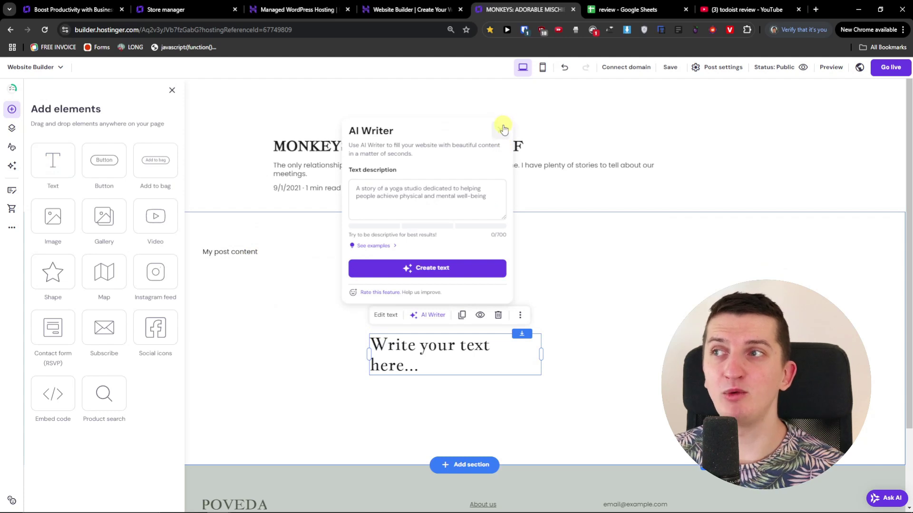
pyautogui.click(504, 129)
pyautogui.click(428, 330)
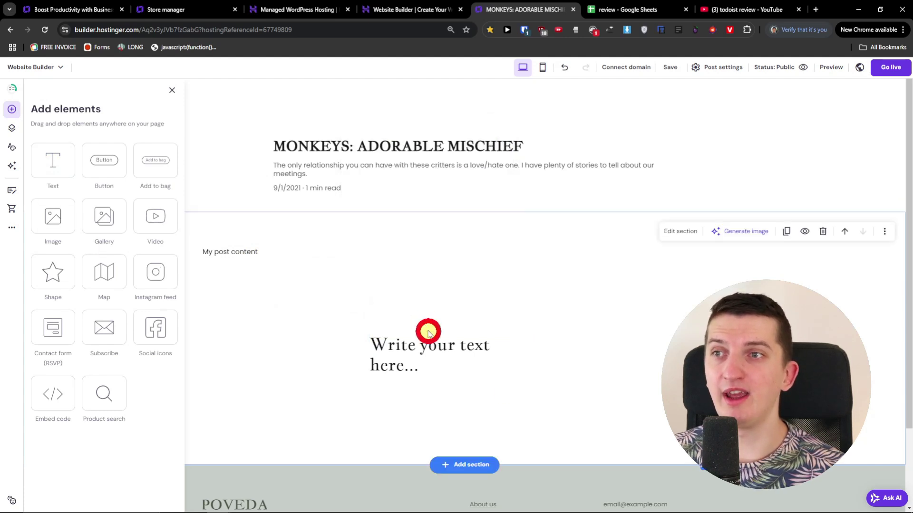
# - Add a video element to the blog post just below the new text element
pyautogui.click(399, 252)
pyautogui.click(13, 110)
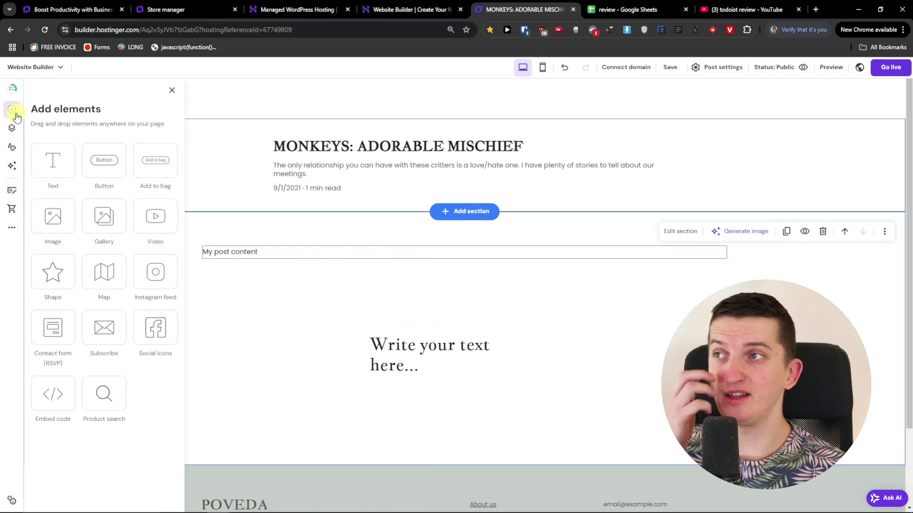
pyautogui.moveTo(155, 217); pyautogui.dragTo(422, 410)
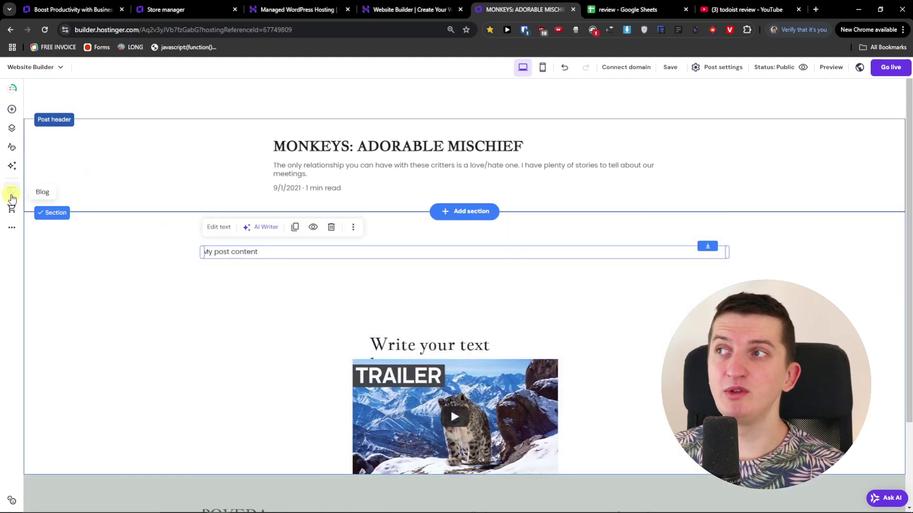
# - Check the blog's published and scheduled post lists, return to all posts, and save the website
pyautogui.click(12, 190)
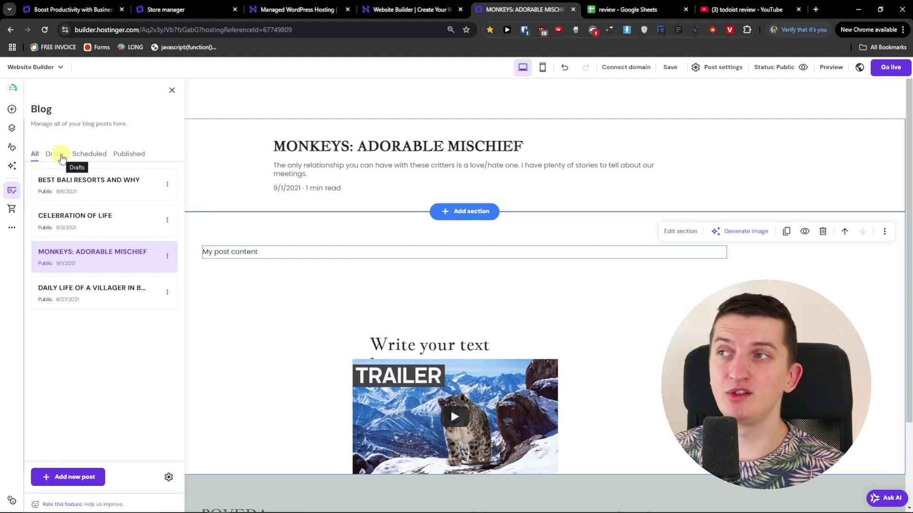
pyautogui.click(129, 153)
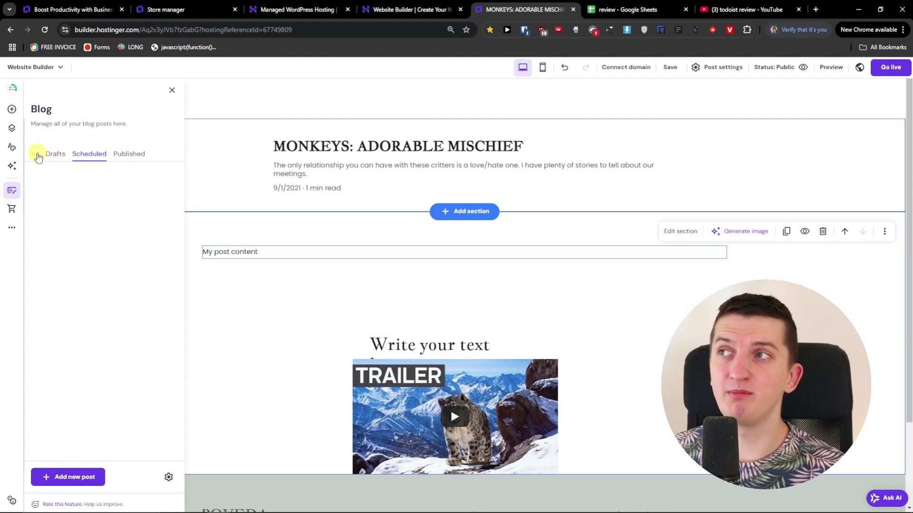
pyautogui.click(36, 155)
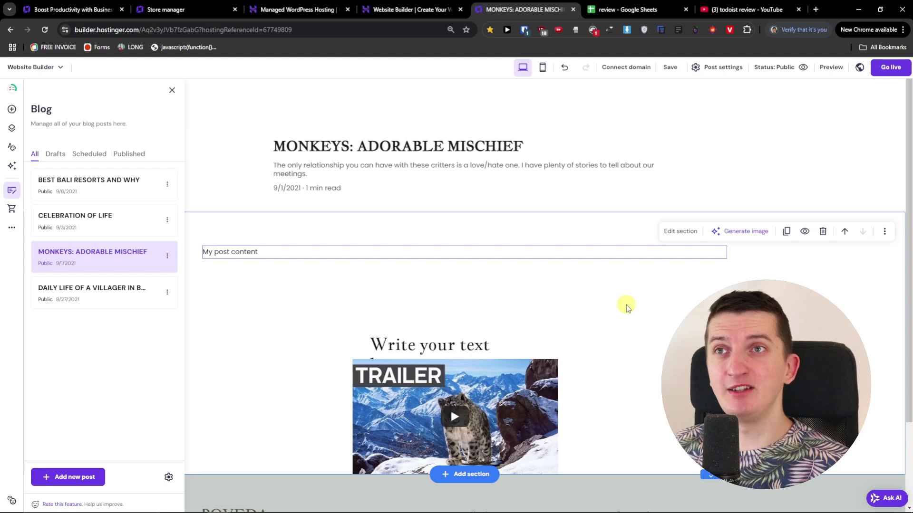
pyautogui.hotkey('ctrl', 's')
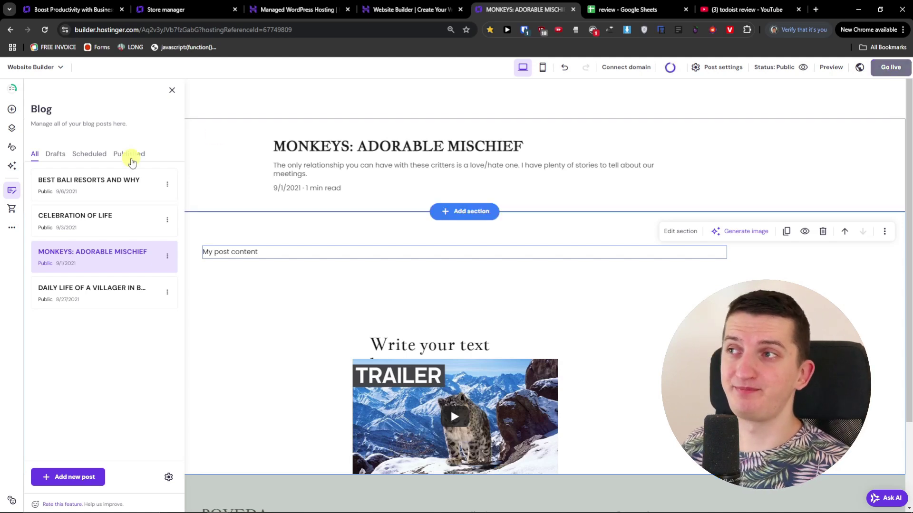
# - Examine the site's Integrations settings, including the custom code field and the apps offered for connection
pyautogui.click(12, 228)
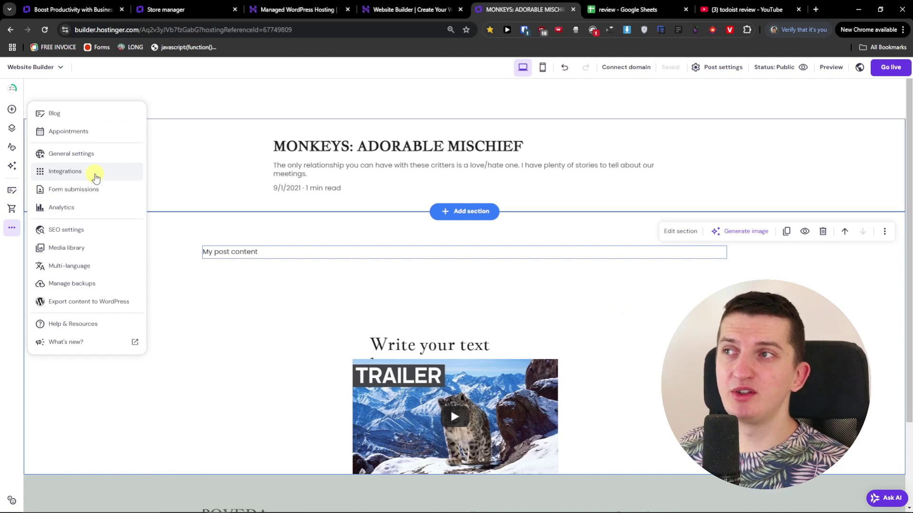
pyautogui.click(96, 176)
pyautogui.scroll(-3, 571, 308)
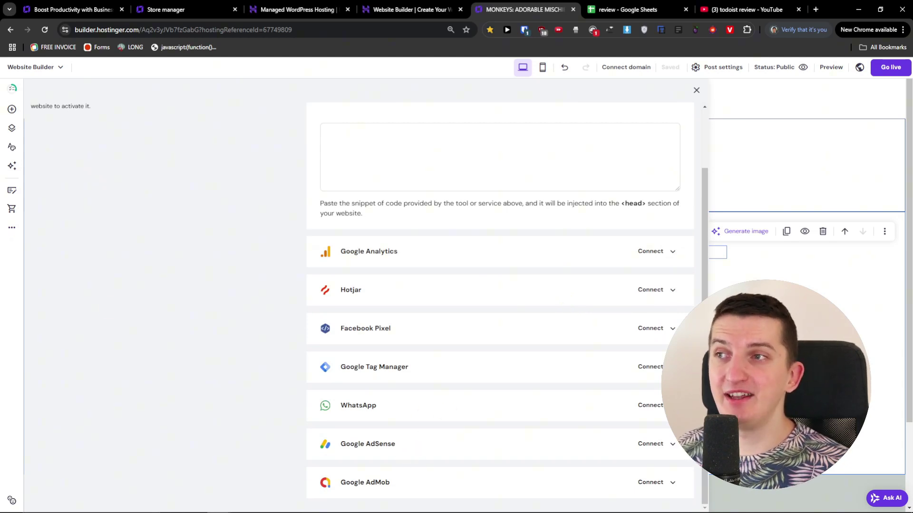
pyautogui.scroll(2, 501, 301)
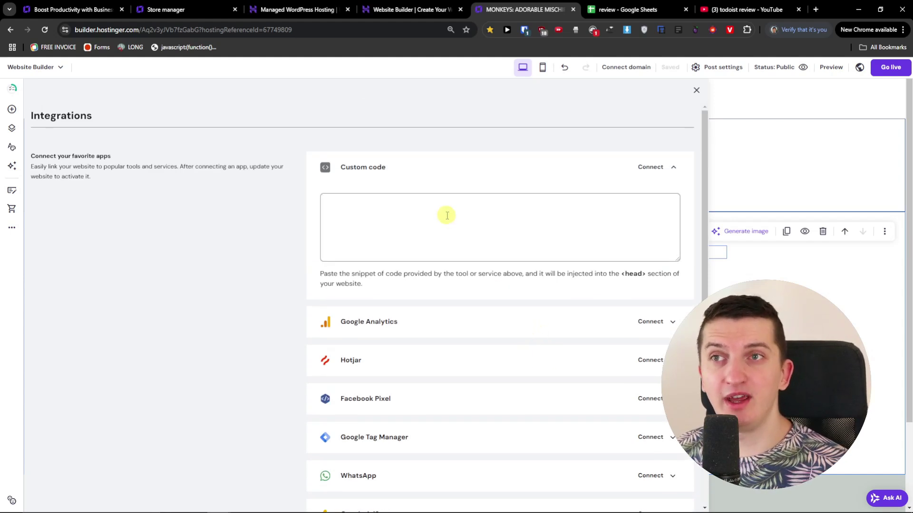
pyautogui.scroll(-2, 444, 290)
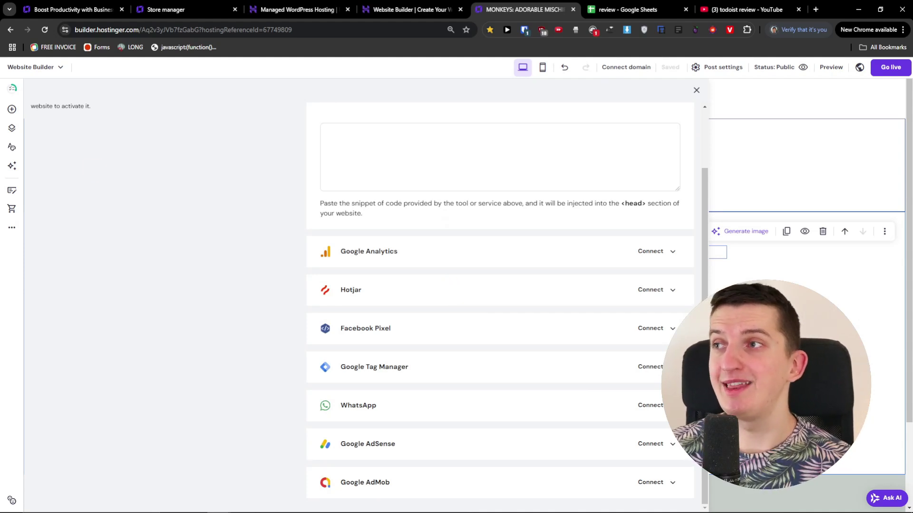
# - View the website's Analytics page and close it again
pyautogui.click(12, 228)
pyautogui.click(71, 212)
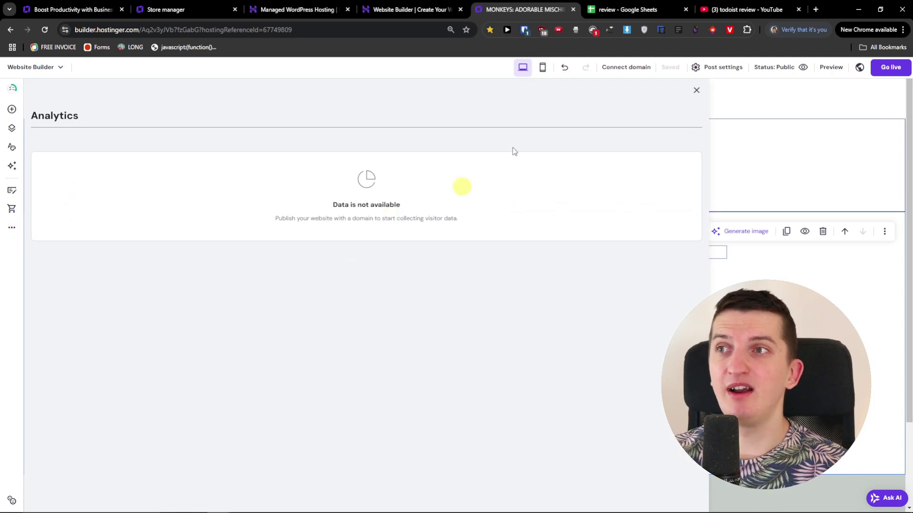
pyautogui.click(697, 90)
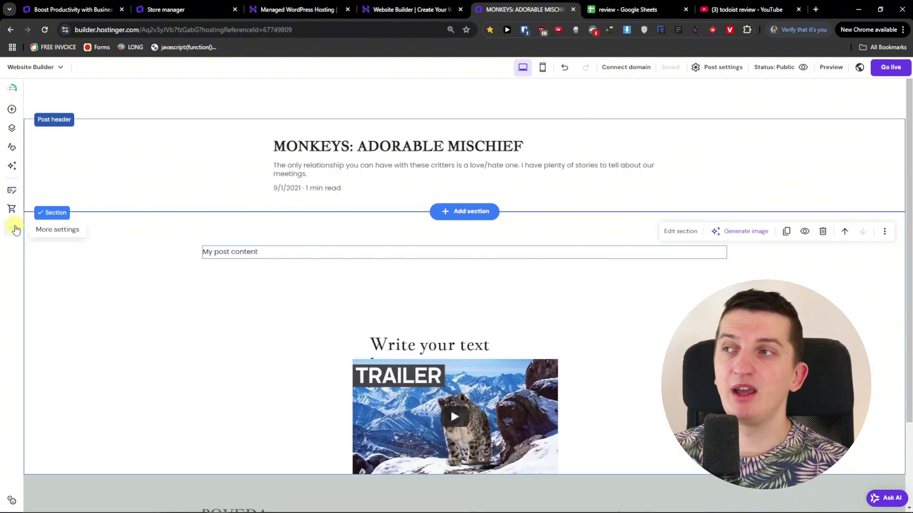
# - Open the appointments feature, and examine the availability and booking calendar in the store manager that is already set up
pyautogui.click(14, 229)
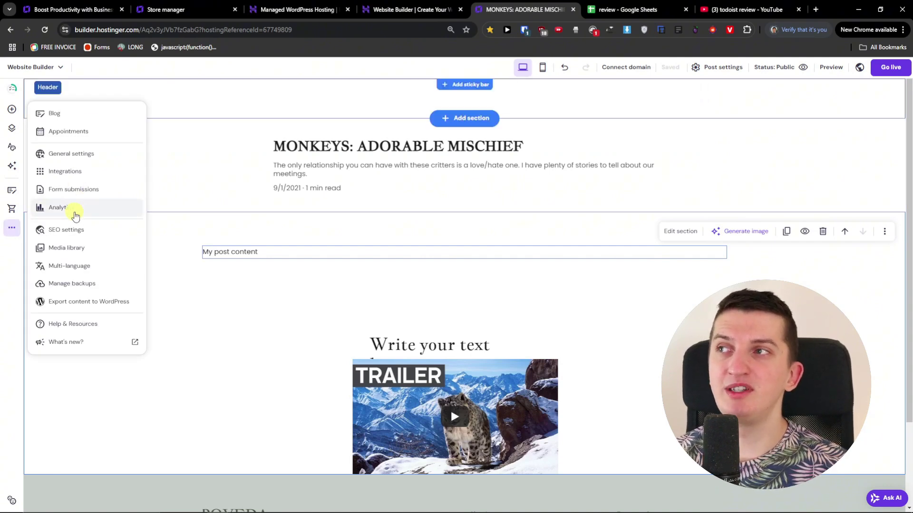
pyautogui.click(79, 125)
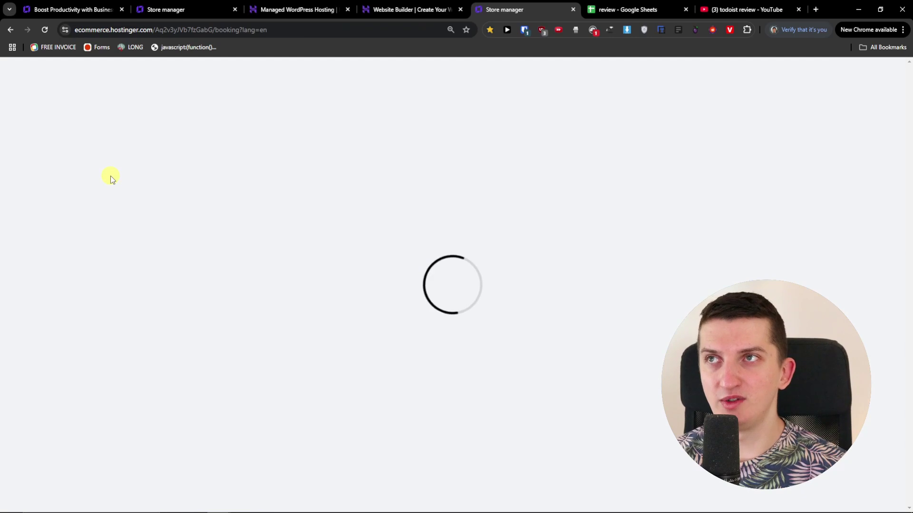
pyautogui.click(76, 9)
pyautogui.click(167, 10)
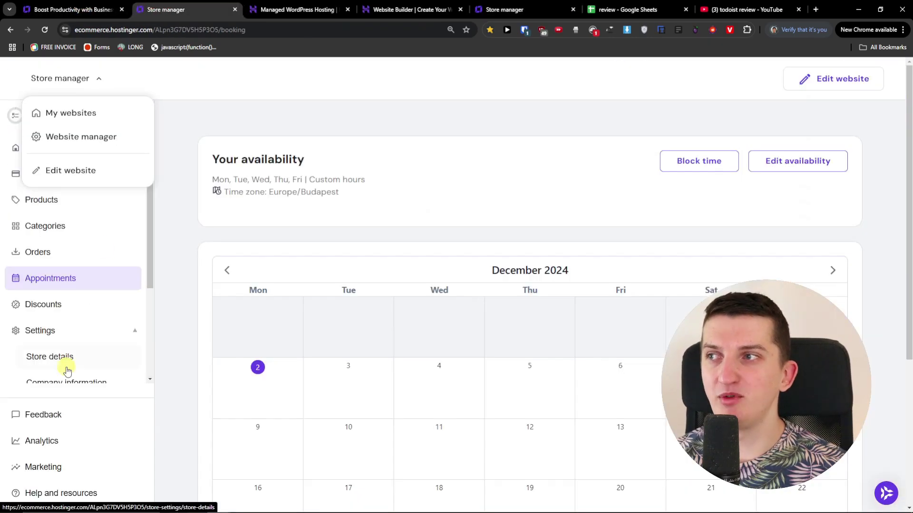
pyautogui.click(159, 275)
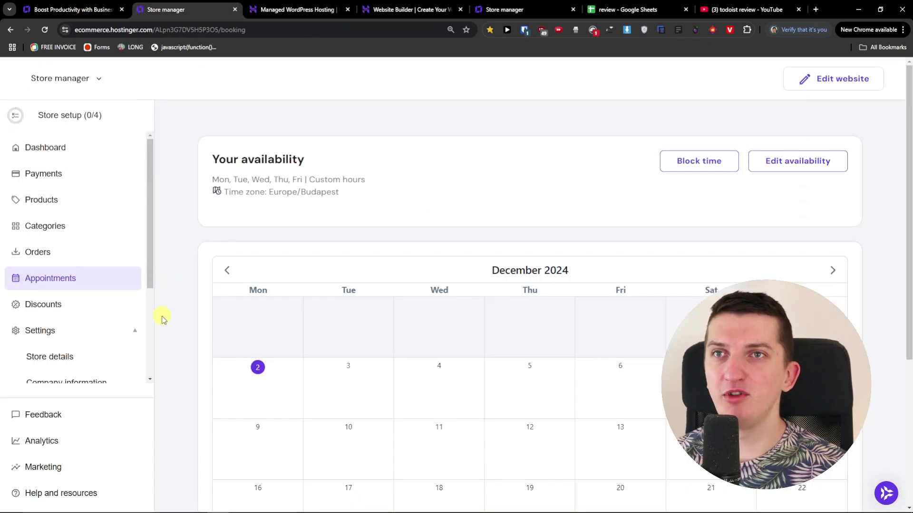
pyautogui.scroll(-2, 161, 317)
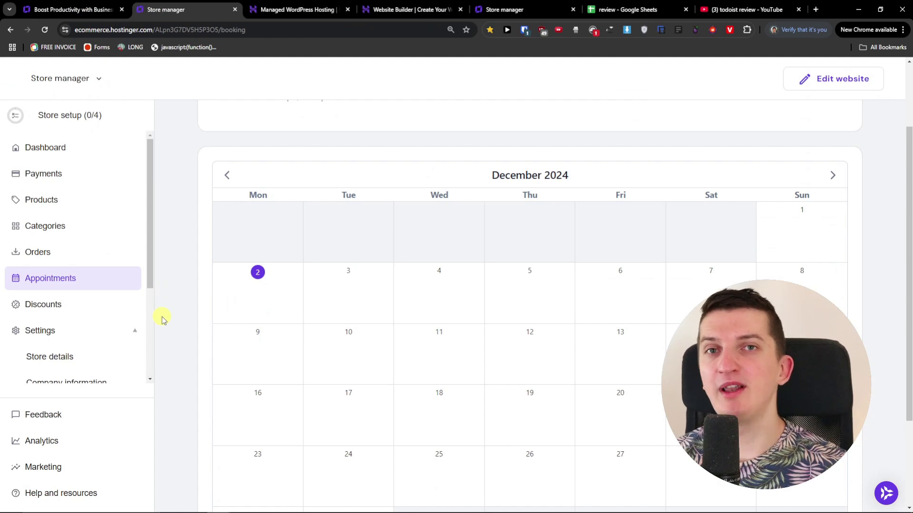
pyautogui.scroll(-2, 95, 361)
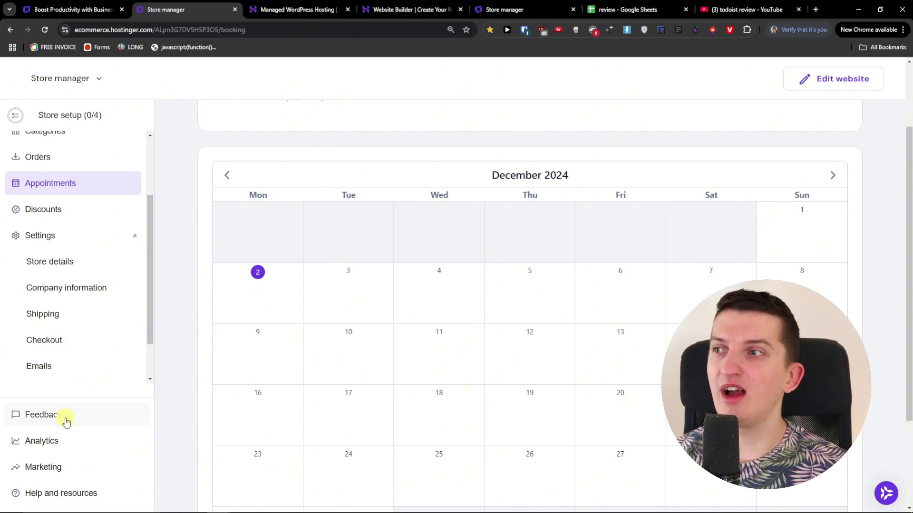
# - Review the store's automatic email notifications and preview the Appointments confirmation email
pyautogui.click(64, 367)
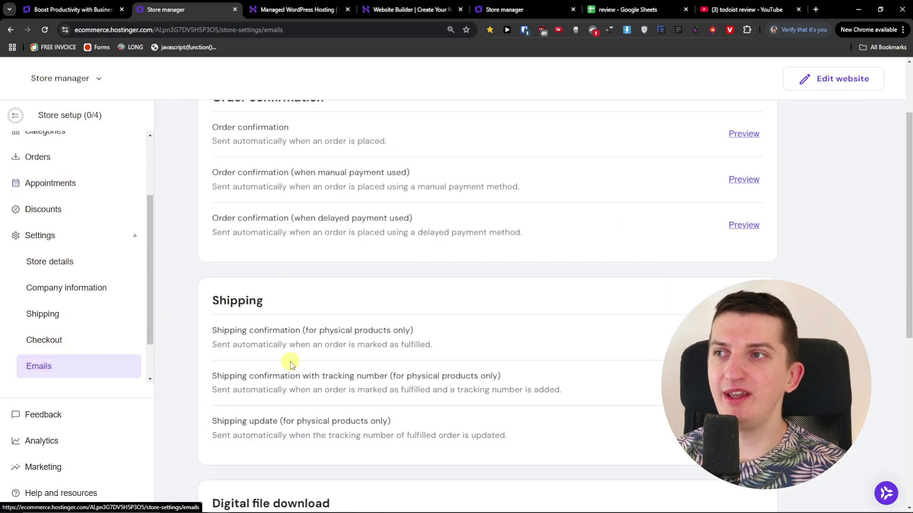
pyautogui.scroll(-9, 290, 366)
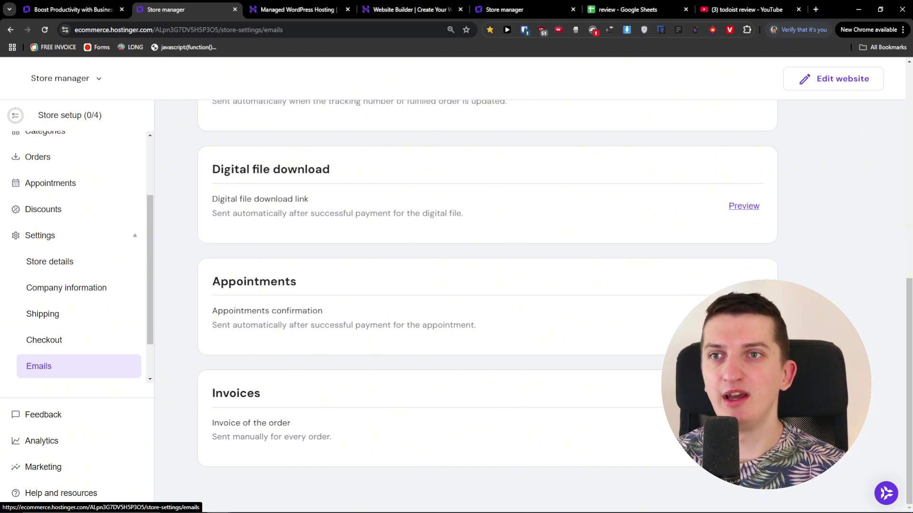
pyautogui.click(744, 317)
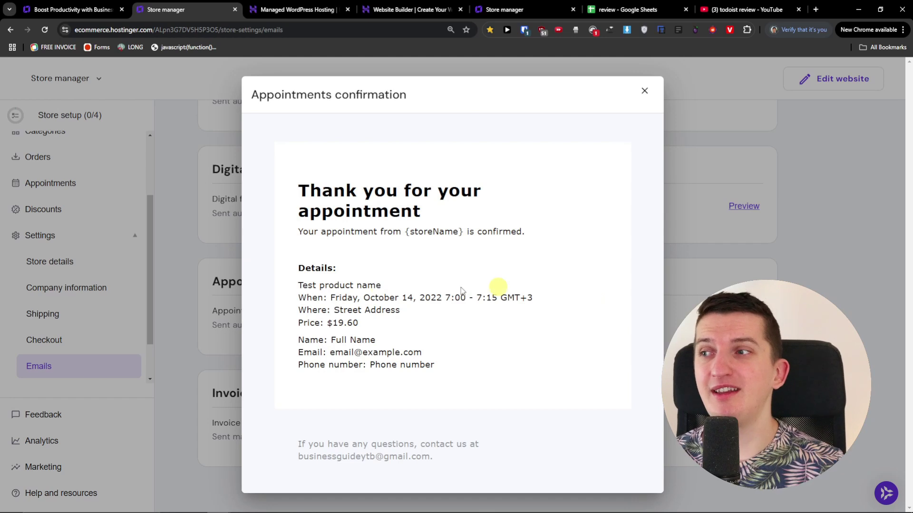
pyautogui.click(187, 307)
pyautogui.scroll(2, 92, 310)
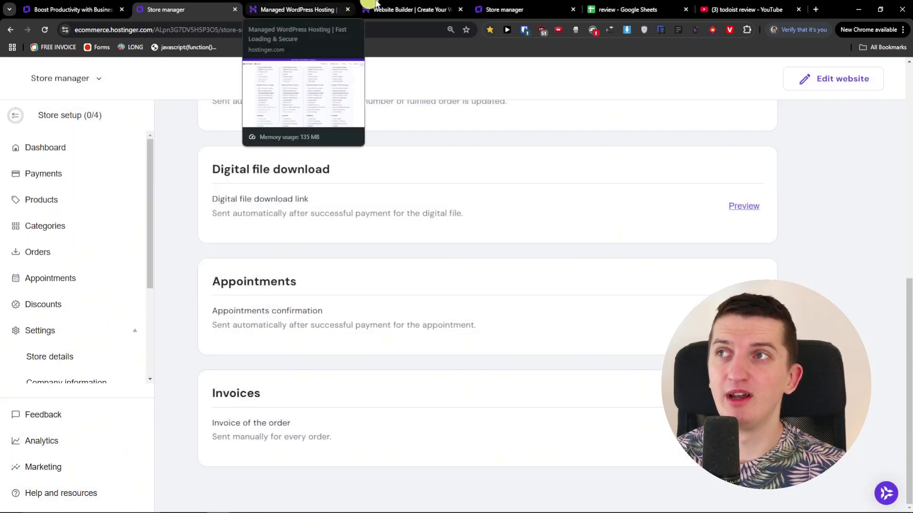
# - Return from the unnamed store's setup to the website editor and look through the home page's sections
pyautogui.click(513, 9)
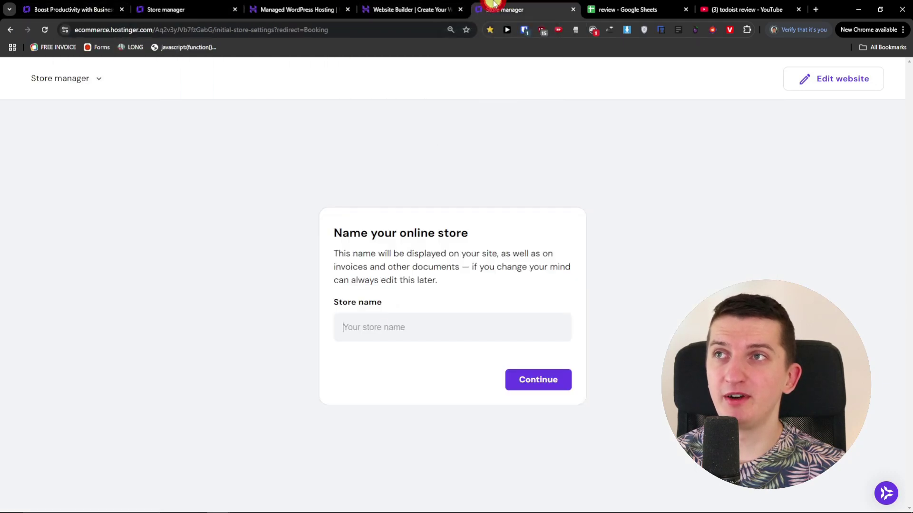
pyautogui.click(88, 77)
pyautogui.click(813, 78)
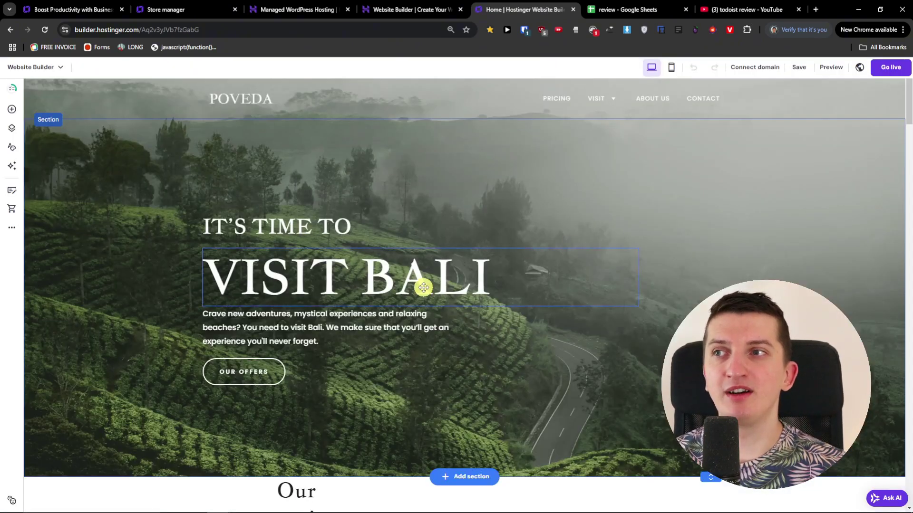
pyautogui.click(591, 504)
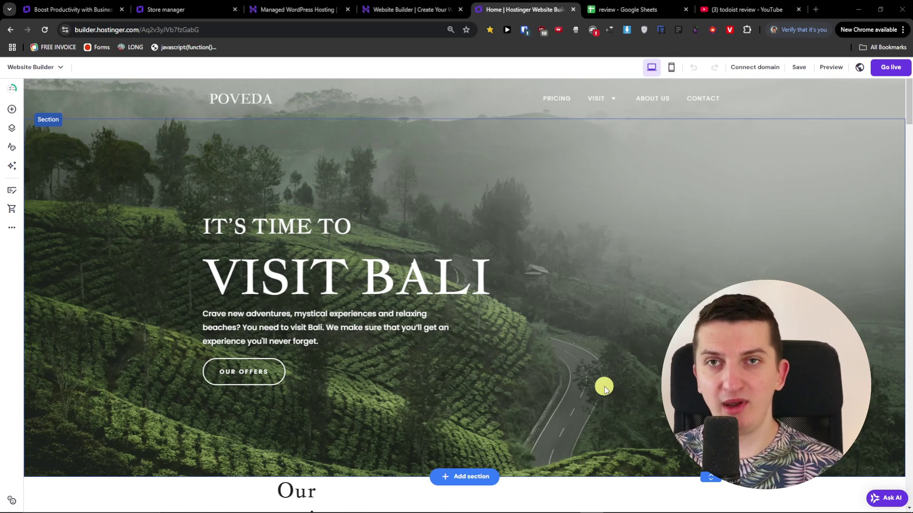
pyautogui.scroll(-15, 560, 412)
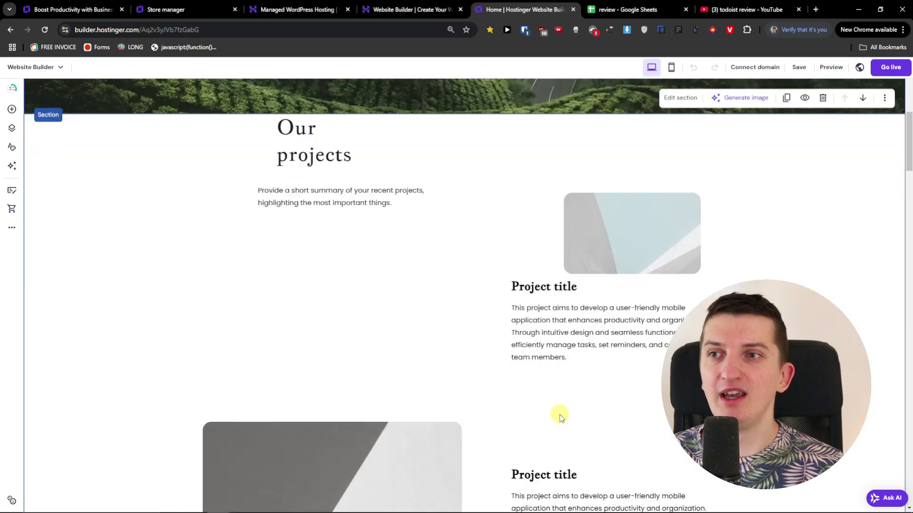
pyautogui.scroll(-15, 558, 417)
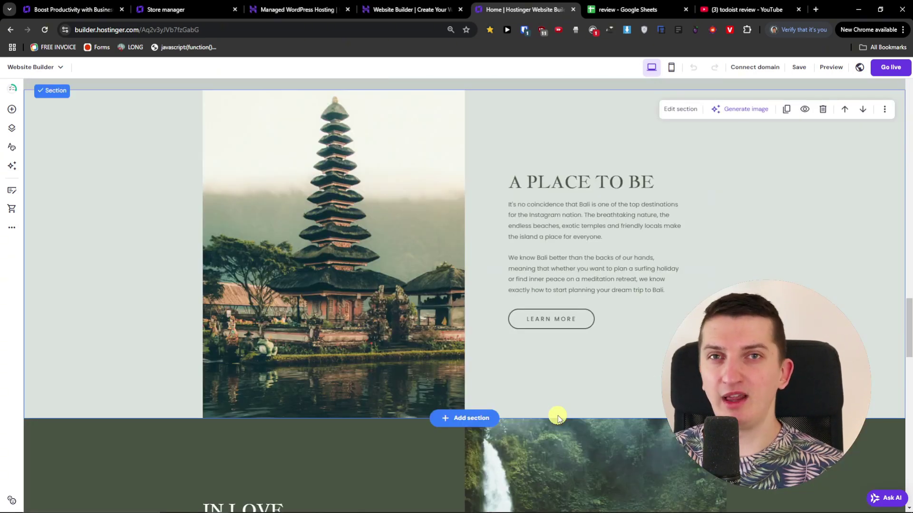
# - Shrink the waterfall image in the home page's Follow Us on Instagram section to about half its size and reposition it beside the monkey image
pyautogui.scroll(-15, 557, 417)
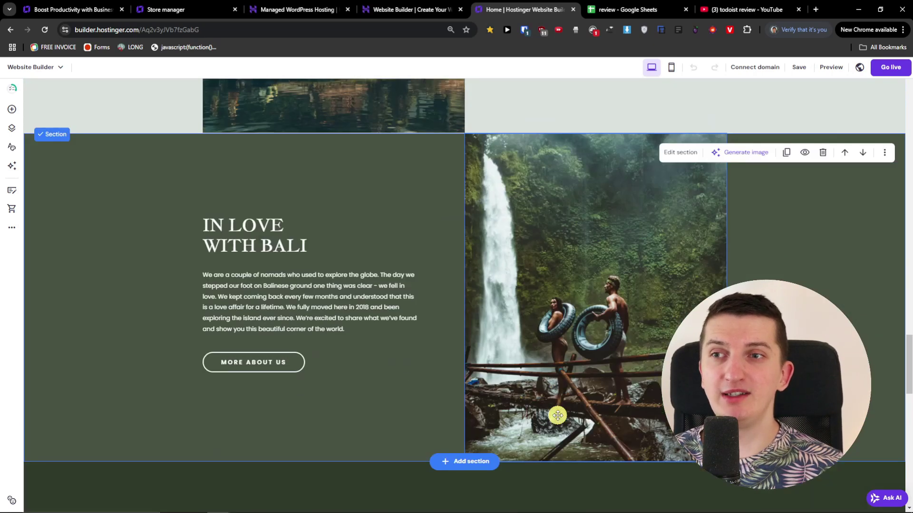
pyautogui.scroll(-8, 558, 415)
pyautogui.scroll(4, 477, 332)
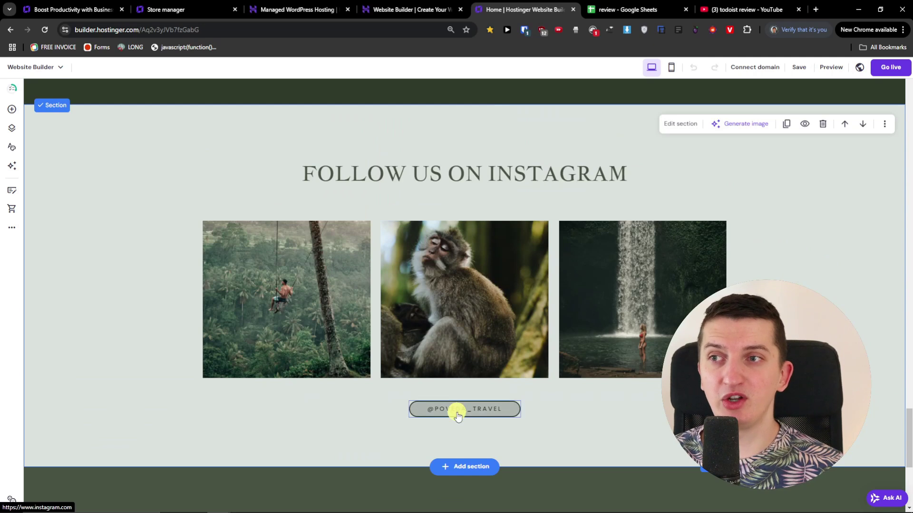
pyautogui.scroll(-1, 569, 349)
pyautogui.scroll(-3, 569, 350)
pyautogui.scroll(1, 569, 350)
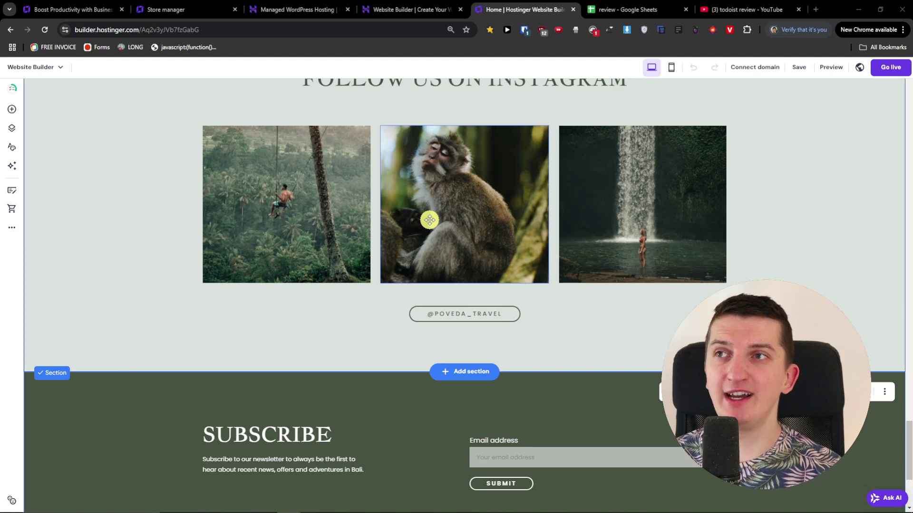
pyautogui.moveTo(675, 186); pyautogui.dragTo(678, 237)
pyautogui.moveTo(559, 178); pyautogui.dragTo(643, 237)
pyautogui.moveTo(663, 284); pyautogui.dragTo(624, 196)
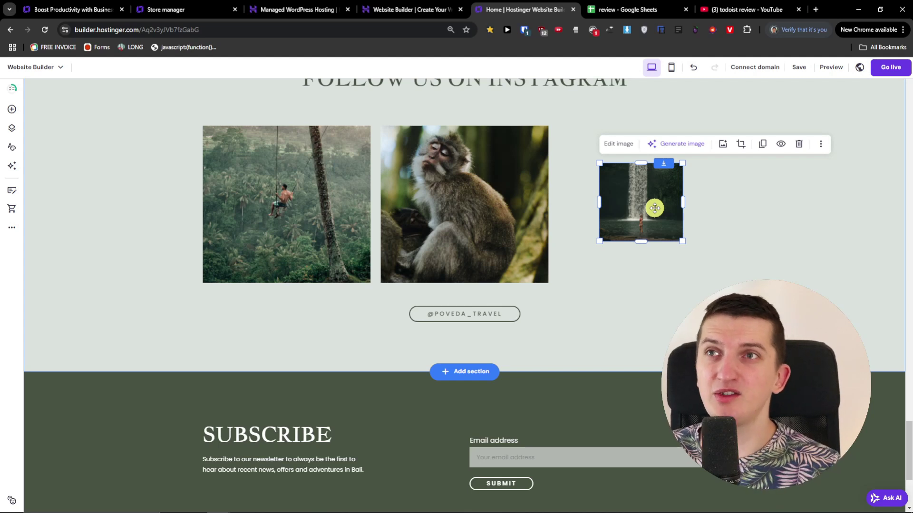
# - Open the site's Pricing page and look through its travel offers
pyautogui.scroll(10, 748, 221)
pyautogui.scroll(15, 747, 221)
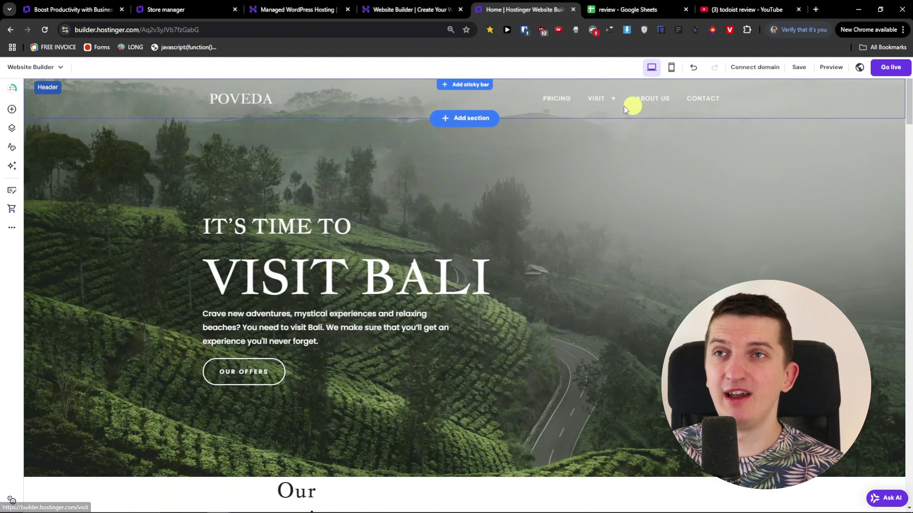
pyautogui.click(556, 98)
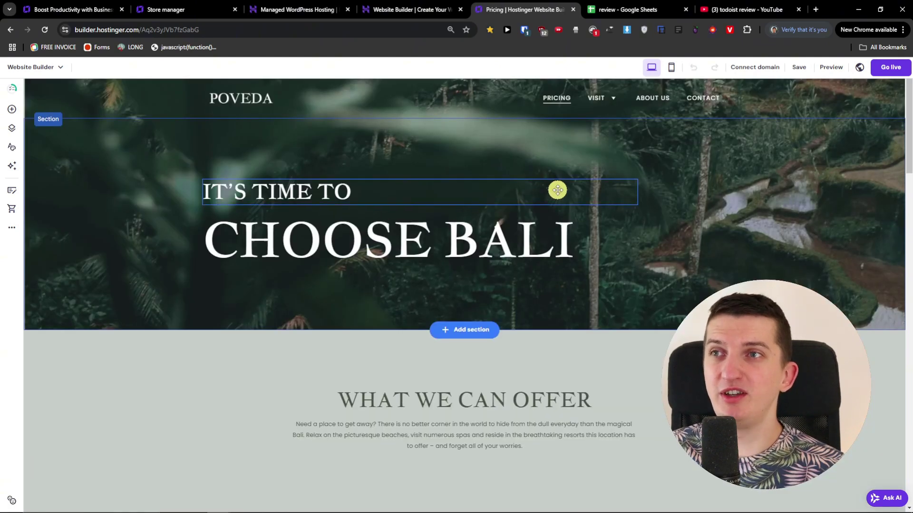
pyautogui.scroll(-15, 554, 219)
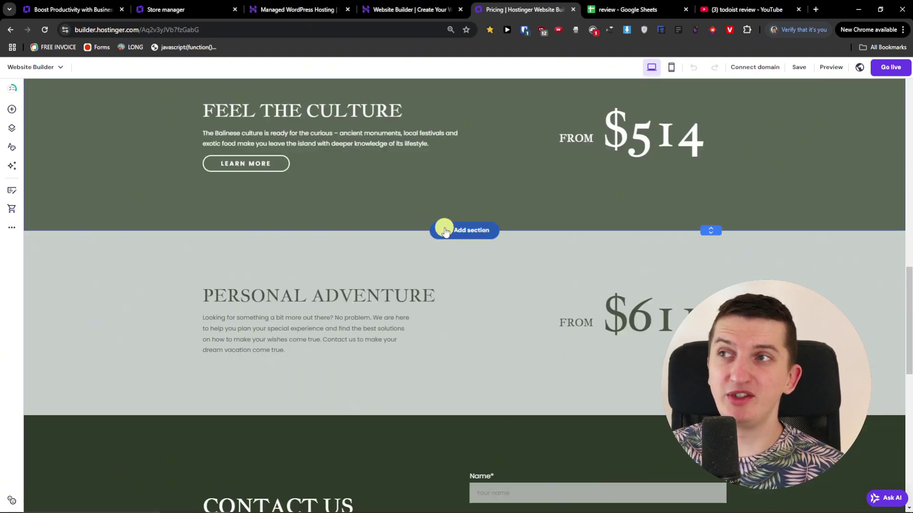
pyautogui.scroll(15, 444, 229)
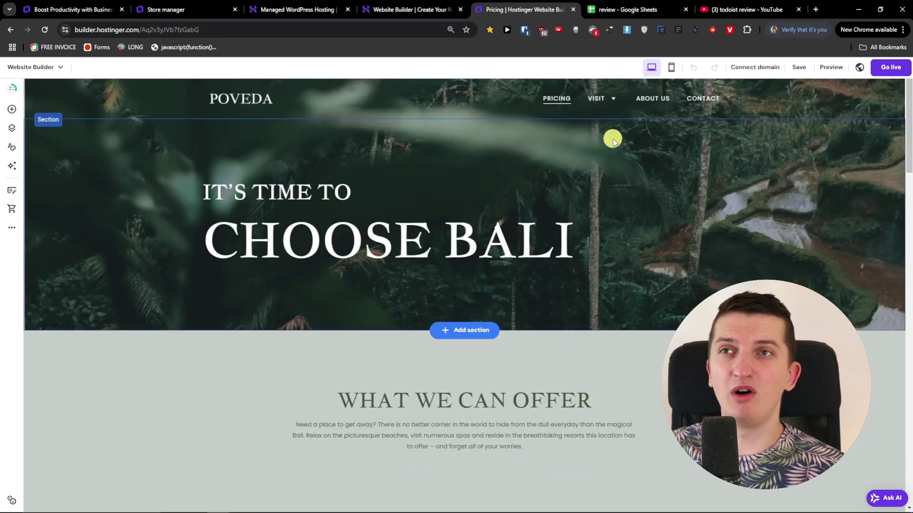
# - View the blog post list and the options for creating a post with AI, and close the dialog without creating one
pyautogui.click(12, 190)
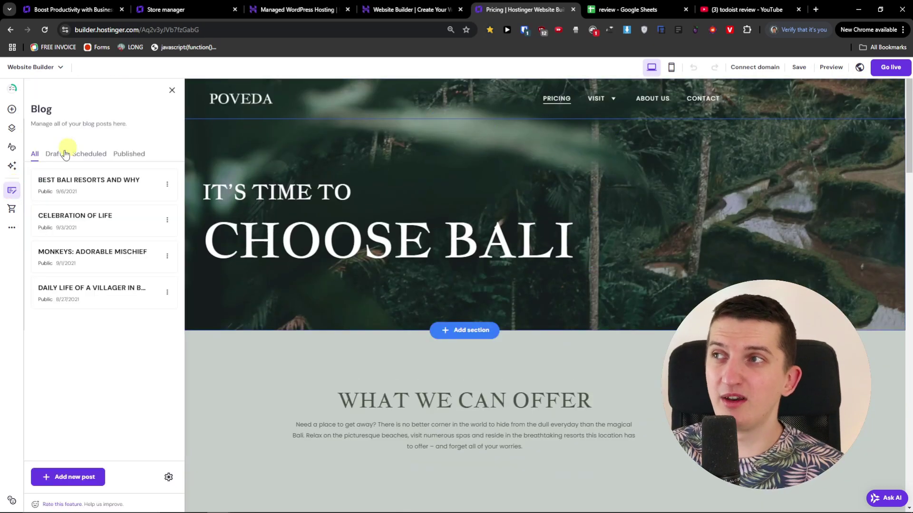
pyautogui.click(83, 484)
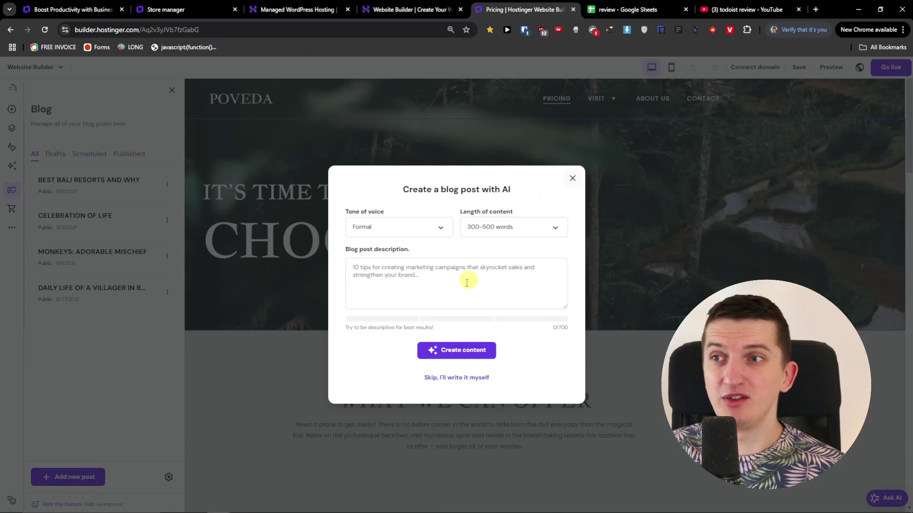
pyautogui.click(572, 181)
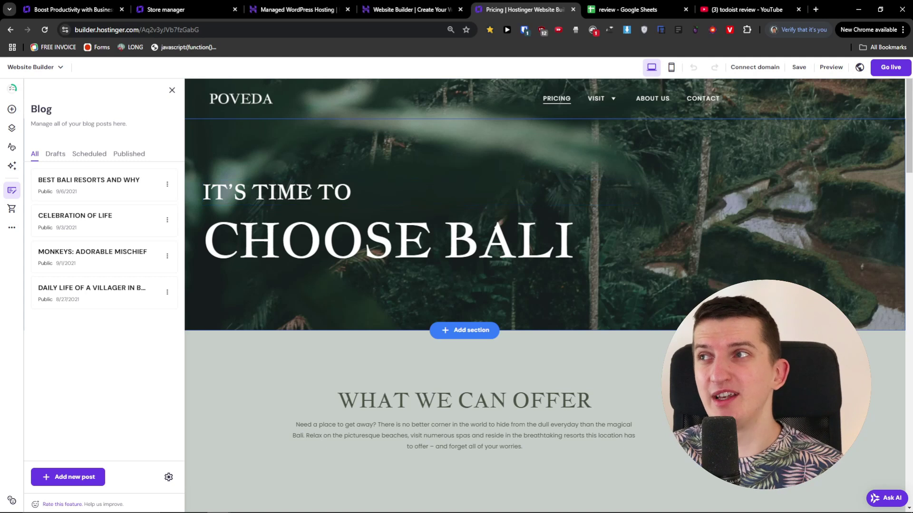
# - Browse the available page elements and the Map, Testimonials and Menu section templates without adding any to the Pricing page
pyautogui.click(10, 106)
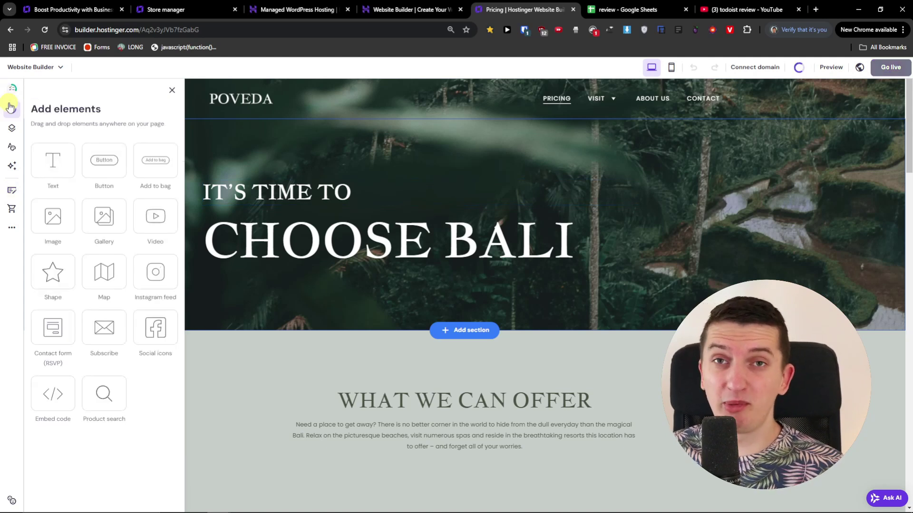
pyautogui.click(465, 330)
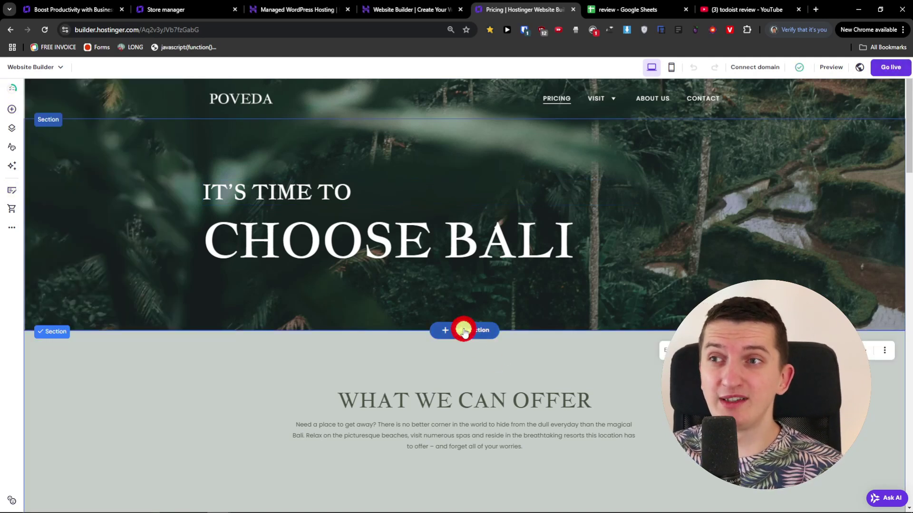
pyautogui.scroll(-2, 228, 291)
pyautogui.click(216, 295)
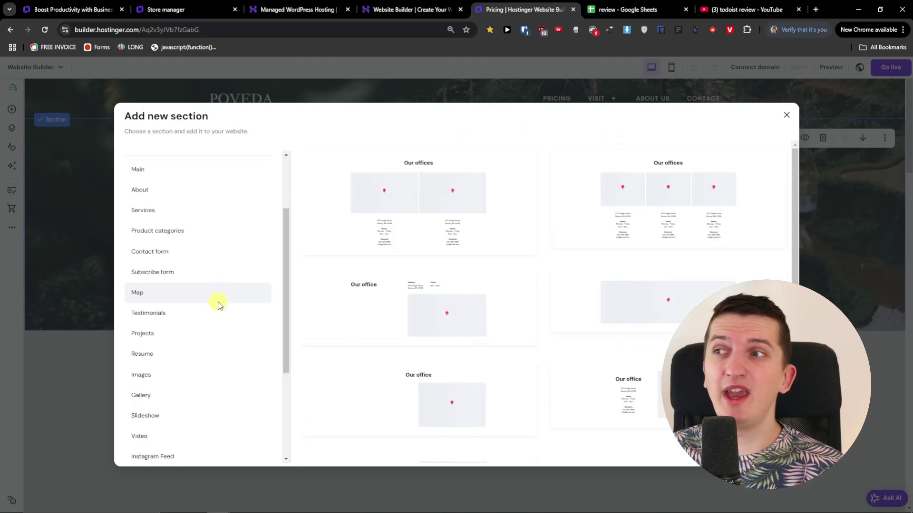
pyautogui.click(220, 313)
pyautogui.scroll(-3, 219, 320)
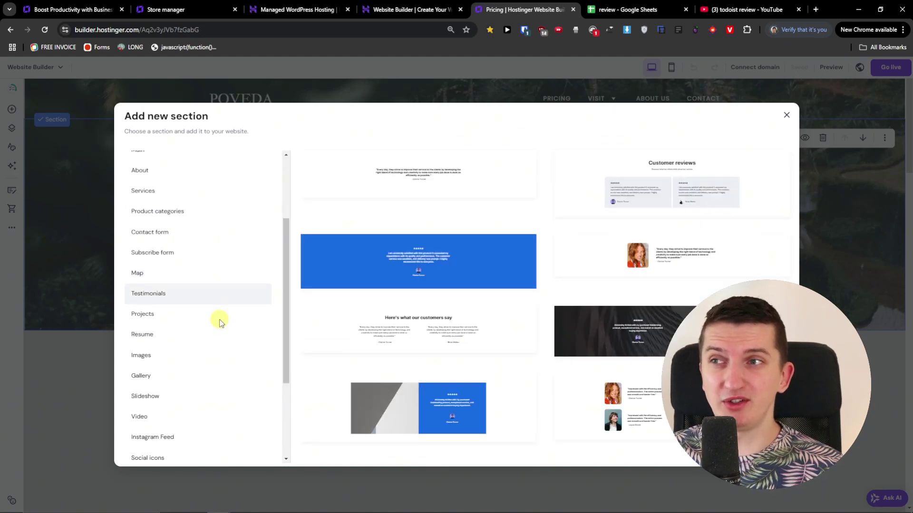
pyautogui.click(205, 340)
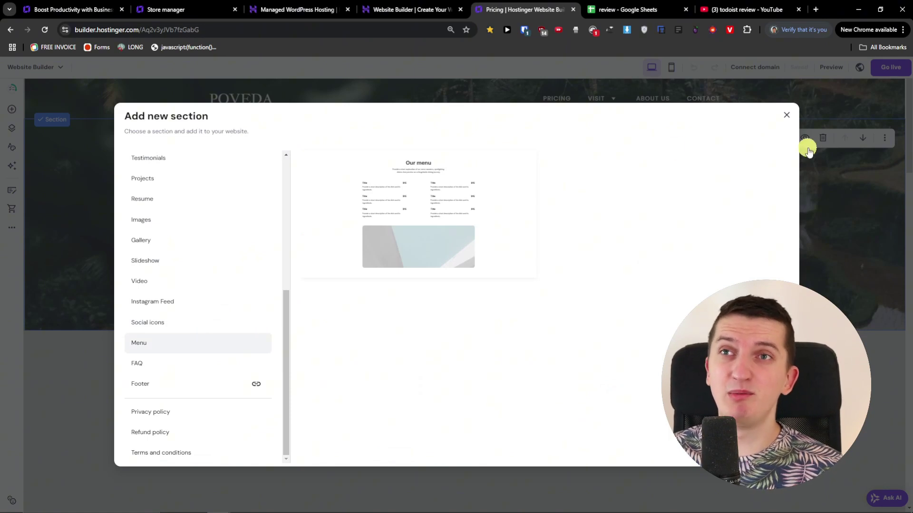
pyautogui.click(786, 116)
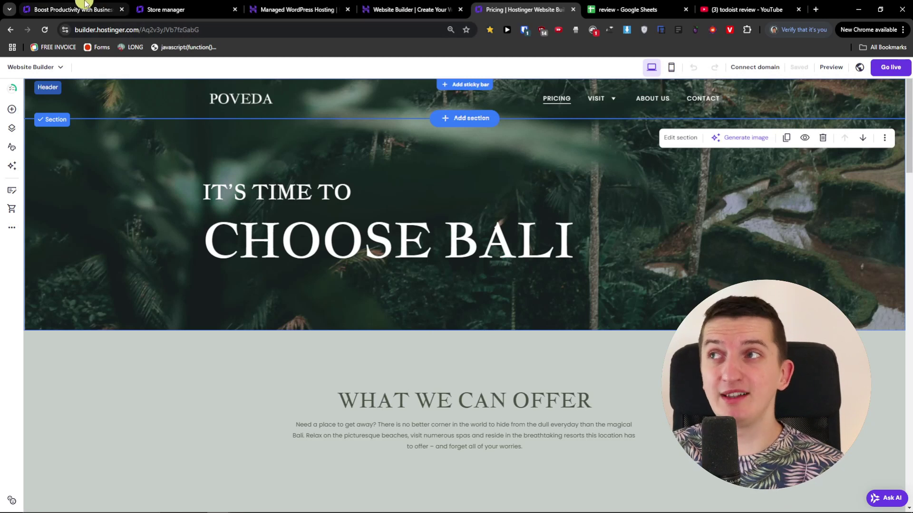
# - Choose the Premium Website Builder plan on Hostinger's pricing page, and highlight the renewal terms and discounted subtotal in the cart
pyautogui.click(389, 9)
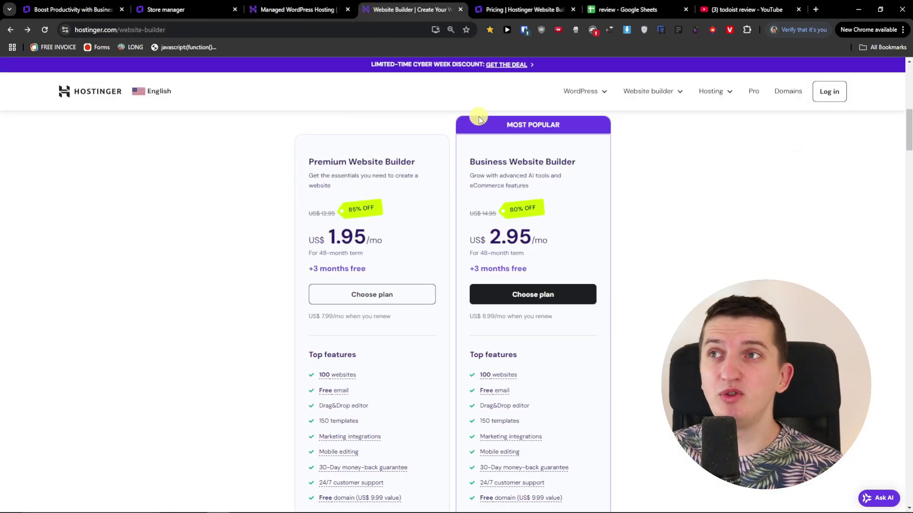
pyautogui.click(388, 295)
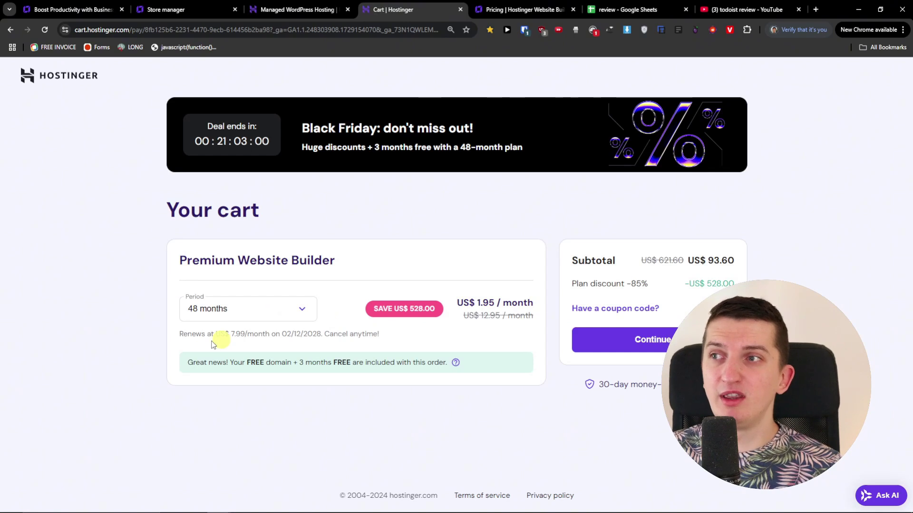
pyautogui.moveTo(179, 333); pyautogui.dragTo(321, 334)
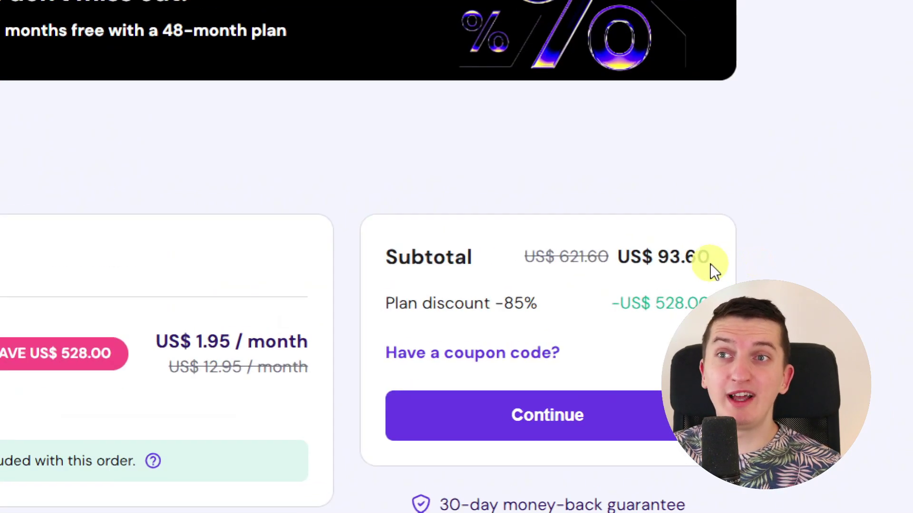
pyautogui.moveTo(618, 256); pyautogui.dragTo(787, 261)
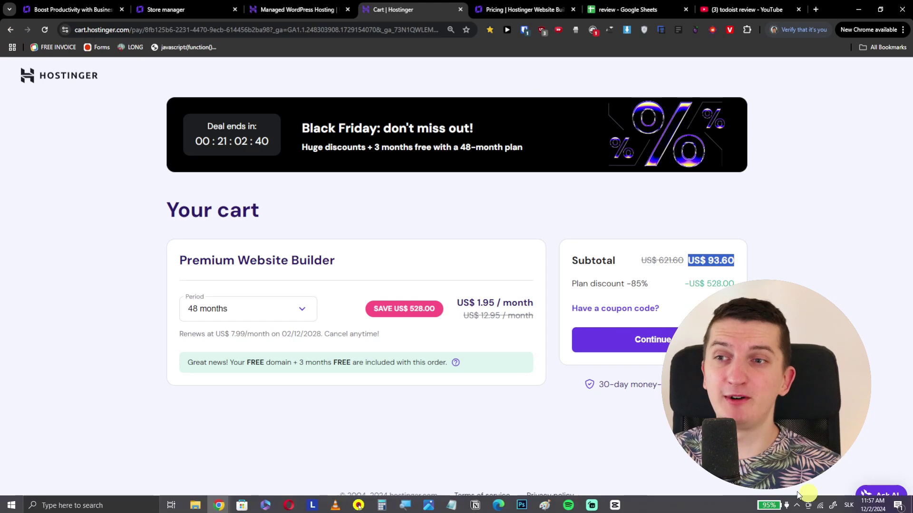
pyautogui.click(591, 509)
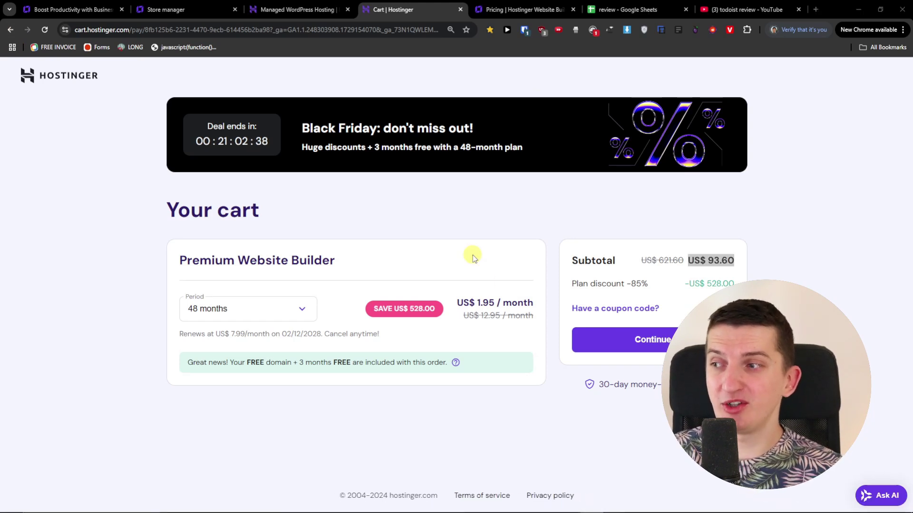